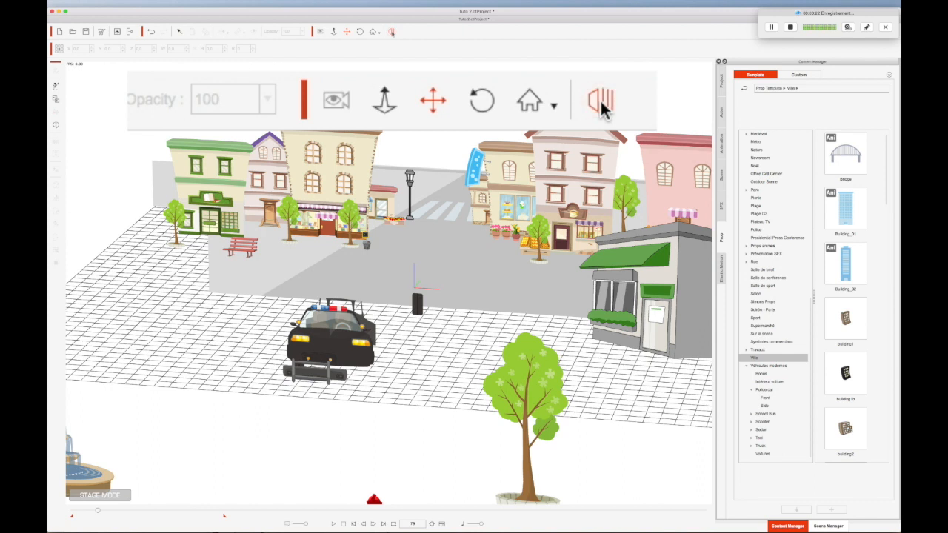
Orbit the 3D view to check scene depth, bring the green-awning shop forward to about Z 33, and return to the front view.
{"action": "left_click", "coordinate": [485, 105]}
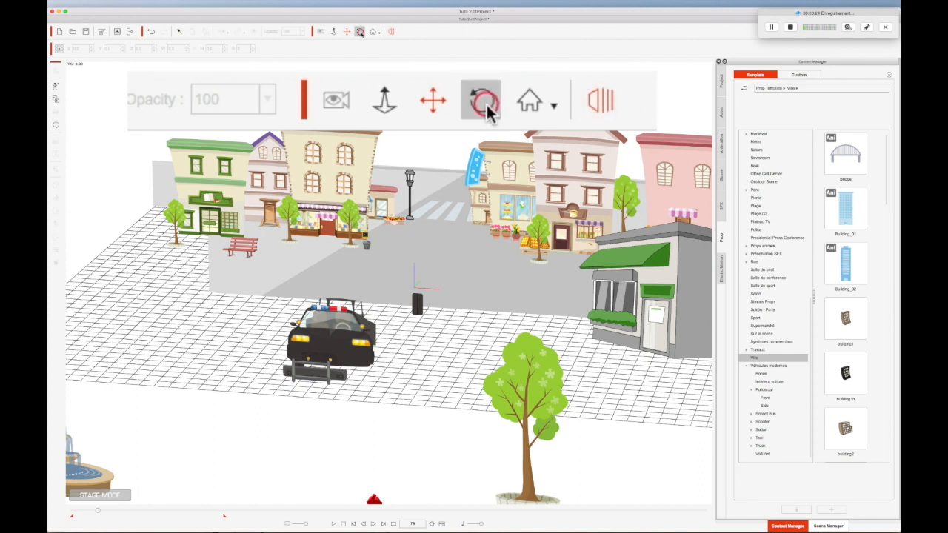
{"action": "left_click_drag", "start_coordinate": [620, 173], "coordinate": [603, 171]}
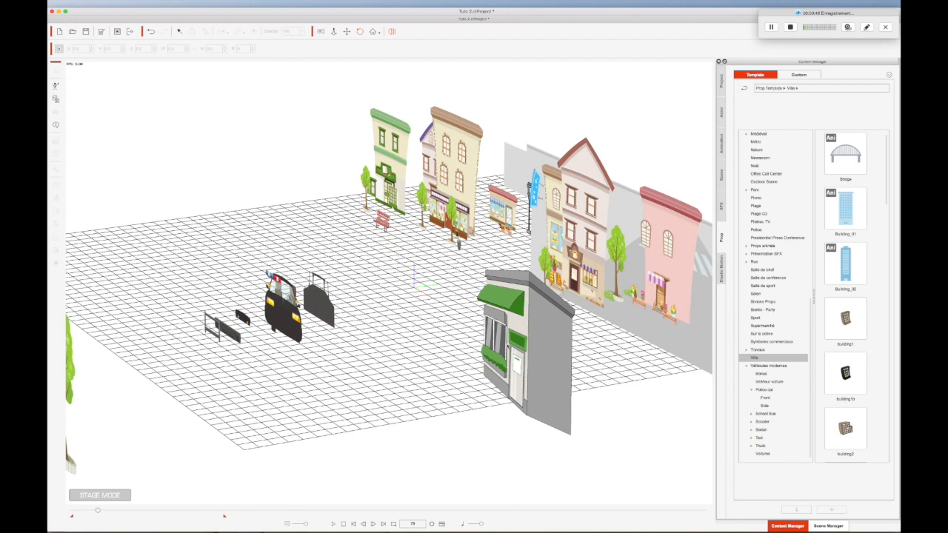
{"action": "left_click", "coordinate": [508, 343]}
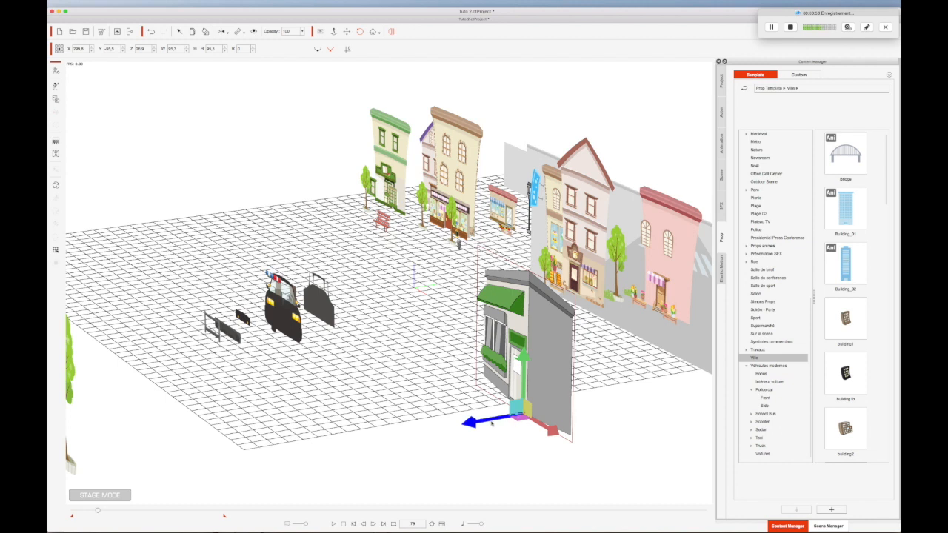
{"action": "mouse_move", "coordinate": [472, 425]}
{"action": "left_mouse_down"}
{"action": "mouse_move", "coordinate": [452, 426]}
{"action": "mouse_move", "coordinate": [469, 422]}
{"action": "left_mouse_up"}
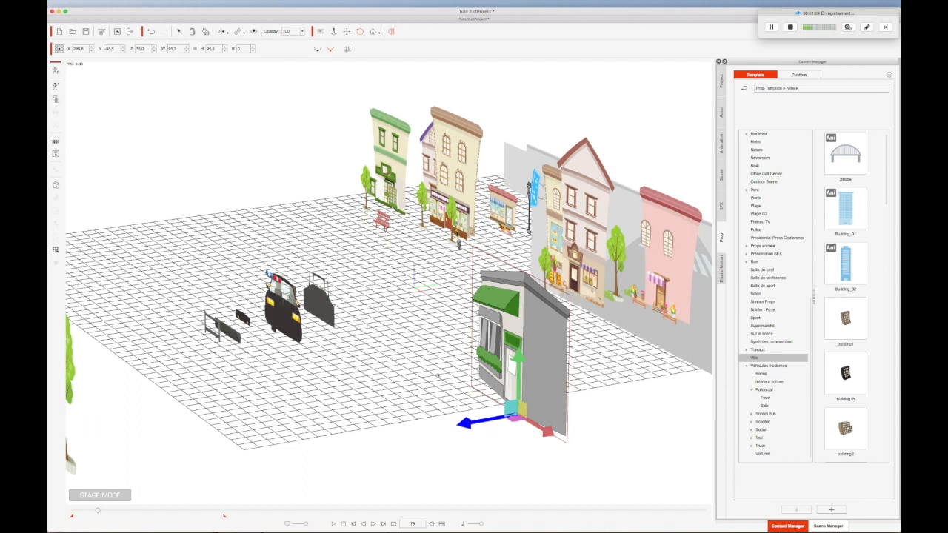
{"action": "left_click", "coordinate": [392, 31]}
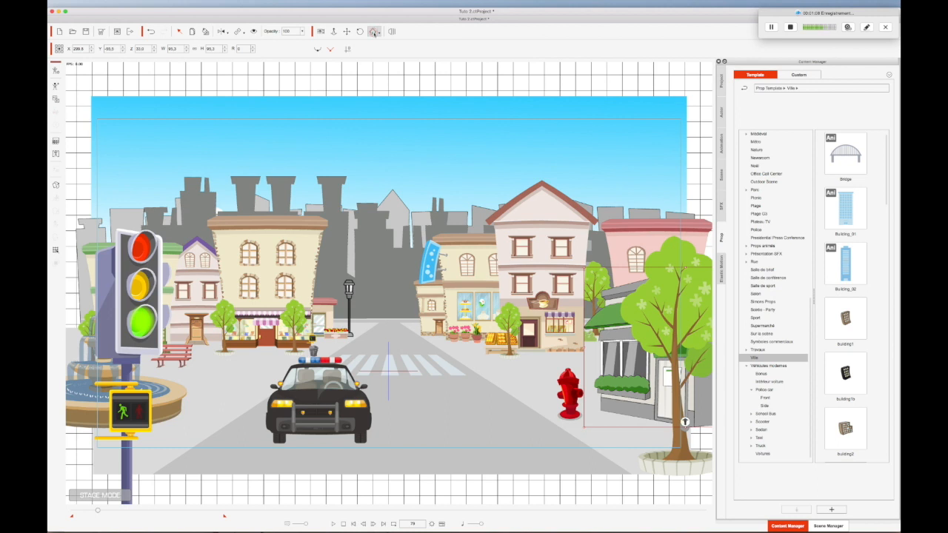
{"action": "left_click", "coordinate": [544, 486]}
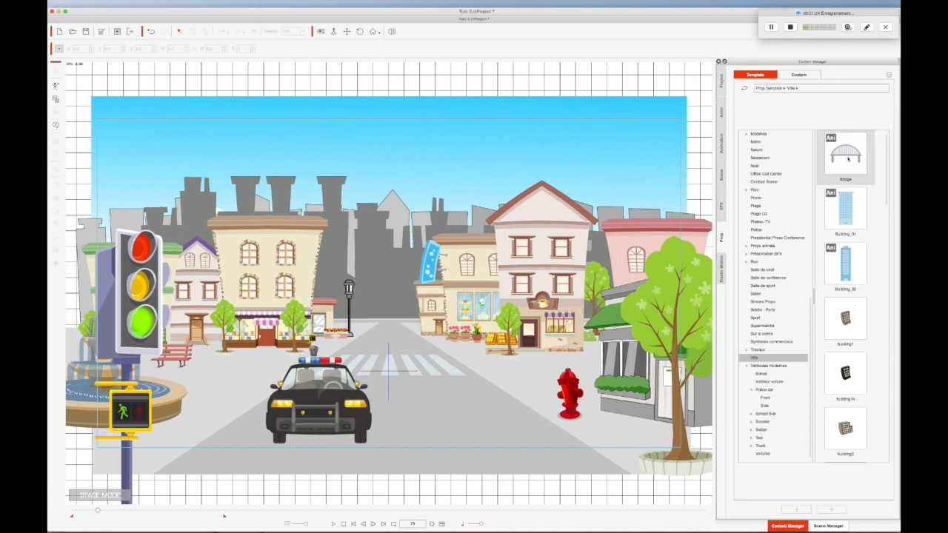
{"action": "left_click_drag", "start_coordinate": [848, 158], "coordinate": [390, 292]}
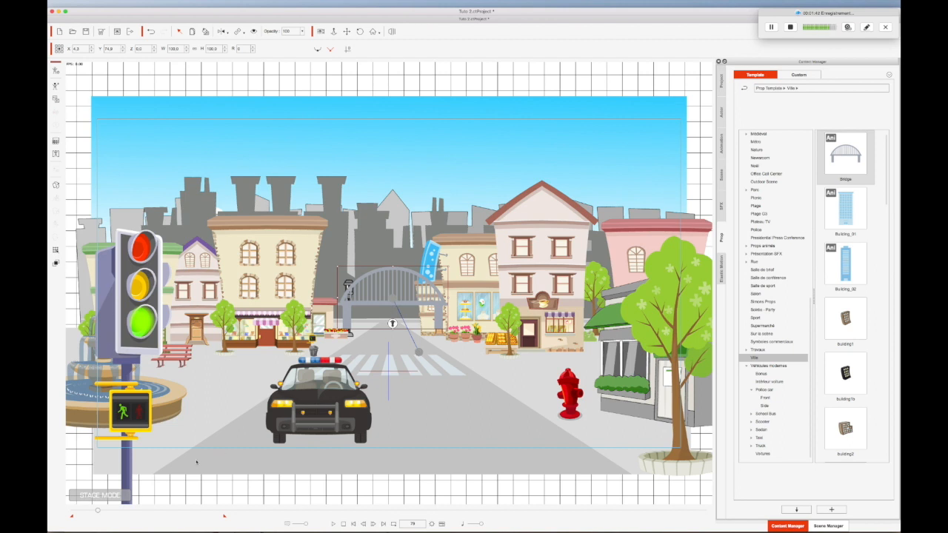
{"action": "left_click_drag", "start_coordinate": [97, 510], "coordinate": [68, 512]}
{"action": "key", "text": "space"}
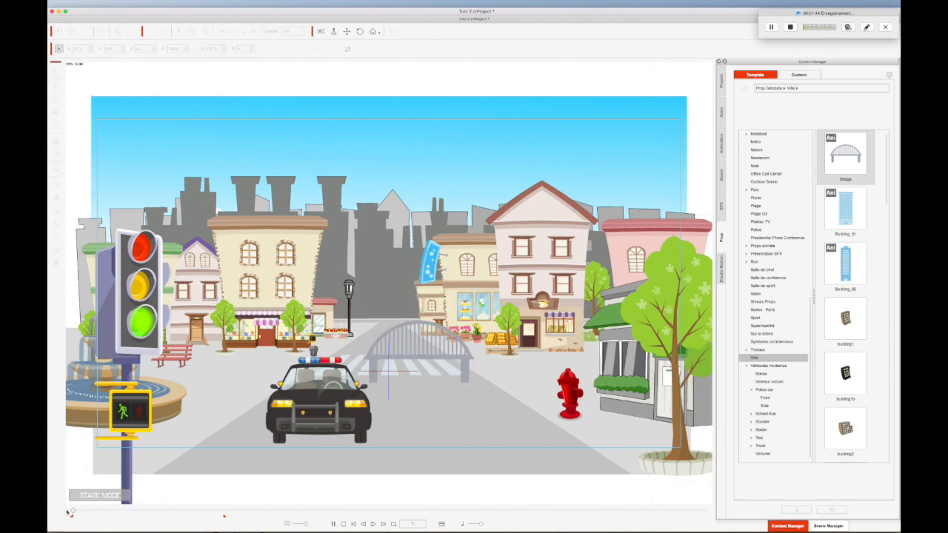
{"action": "key", "text": "space"}
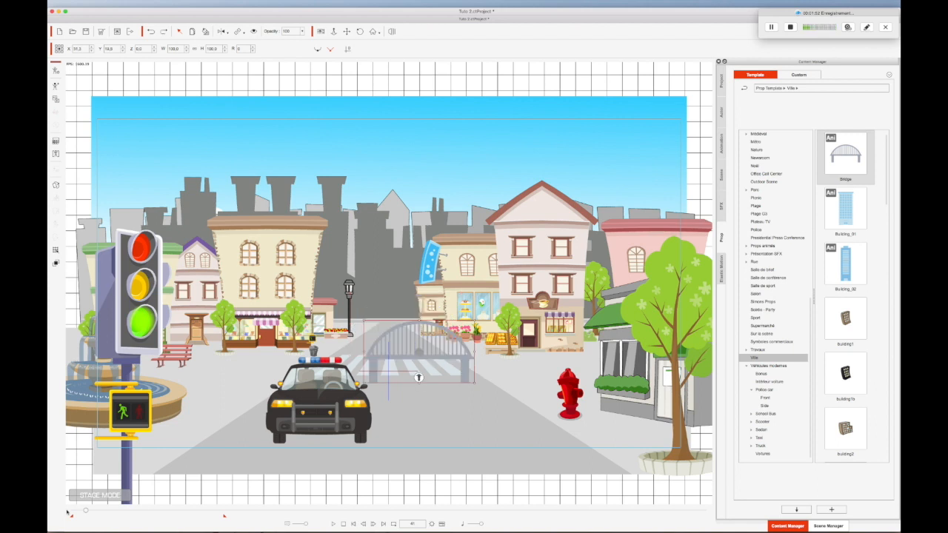
{"action": "key", "text": "Delete"}
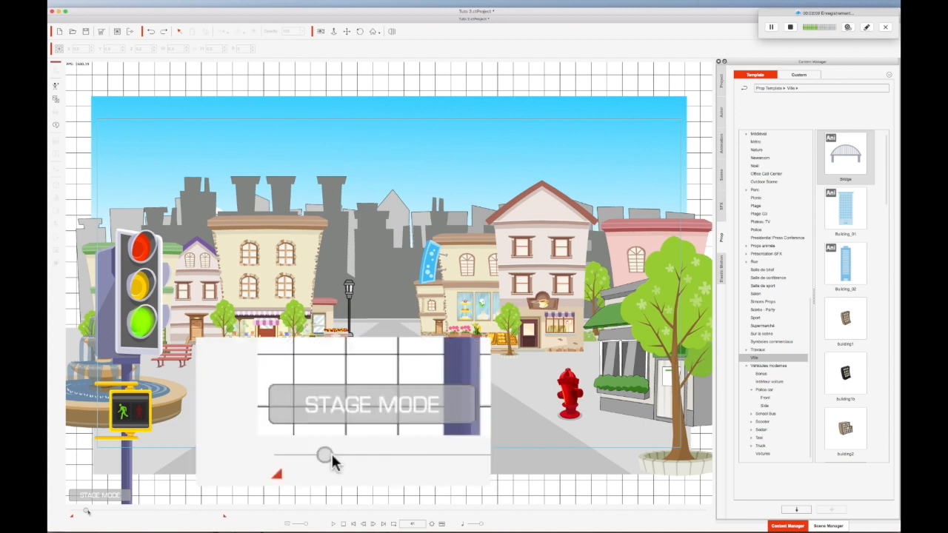
Return the timeline to frame 1 and add the Bridge prop from the Ville folder to the street.
{"action": "left_click", "coordinate": [85, 510]}
{"action": "left_click_drag", "start_coordinate": [85, 510], "coordinate": [63, 511]}
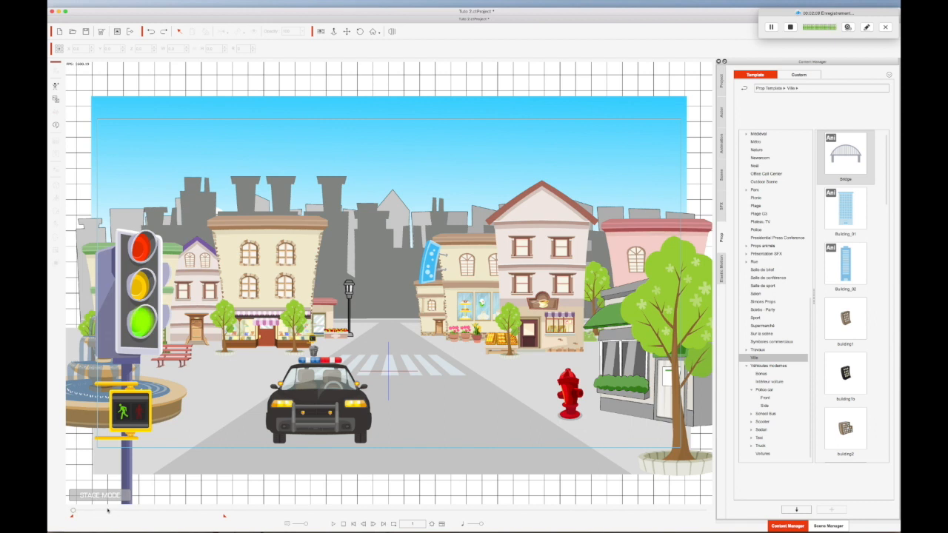
{"action": "left_click", "coordinate": [853, 152]}
{"action": "left_click_drag", "start_coordinate": [853, 153], "coordinate": [383, 343]}
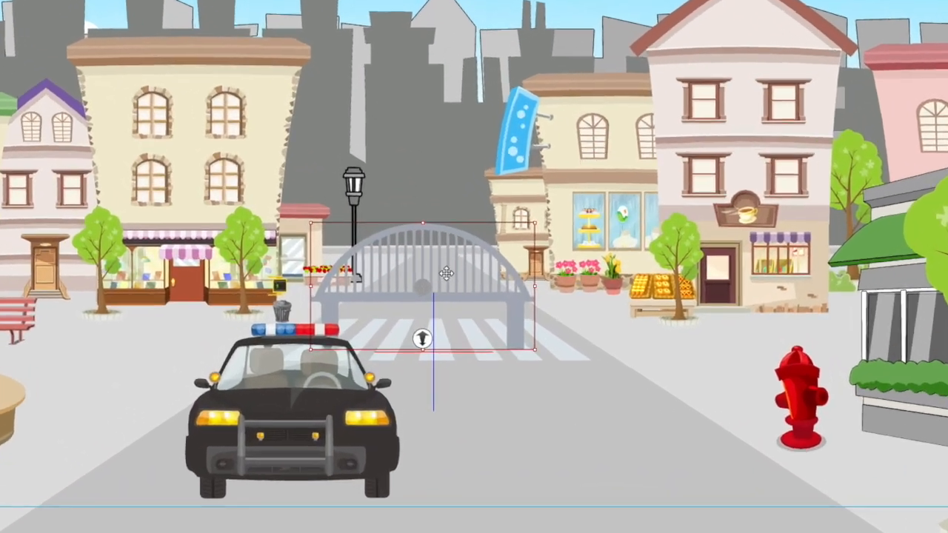
Raise the bridge to the far end of the road, push it back behind the buildings, and enlarge it to about 128.7.
{"action": "left_click_drag", "start_coordinate": [429, 292], "coordinate": [432, 245]}
{"action": "left_click_drag", "start_coordinate": [450, 211], "coordinate": [450, 196]}
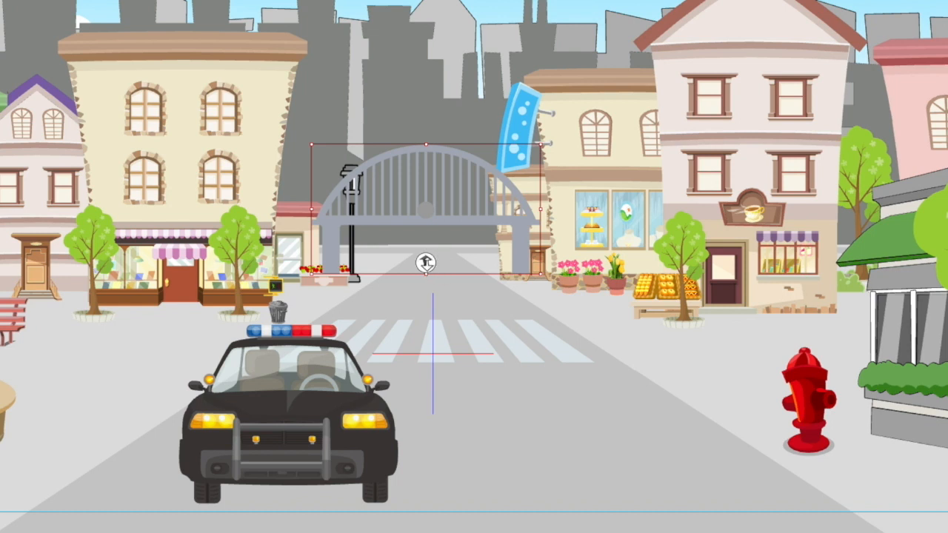
{"action": "left_click_drag", "start_coordinate": [426, 262], "coordinate": [450, 167]}
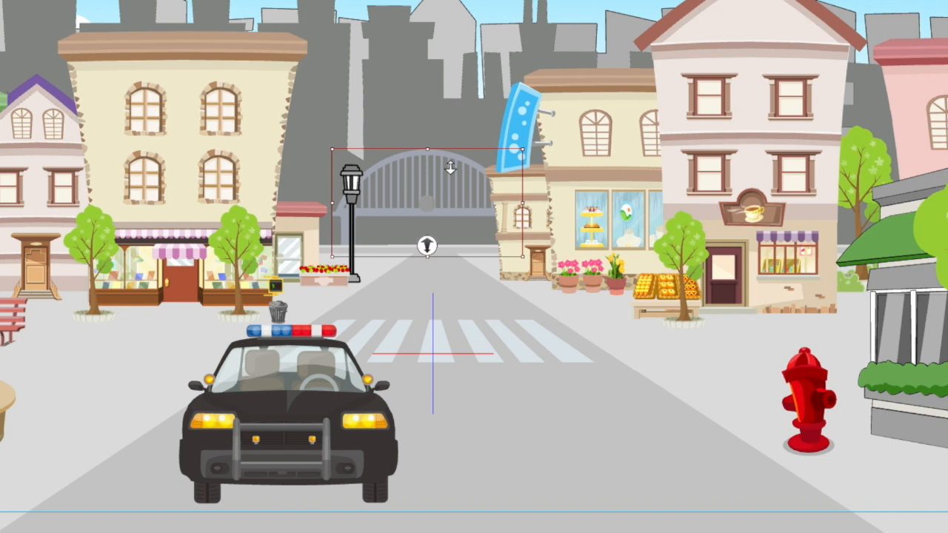
{"action": "left_click_drag", "start_coordinate": [331, 149], "coordinate": [303, 145]}
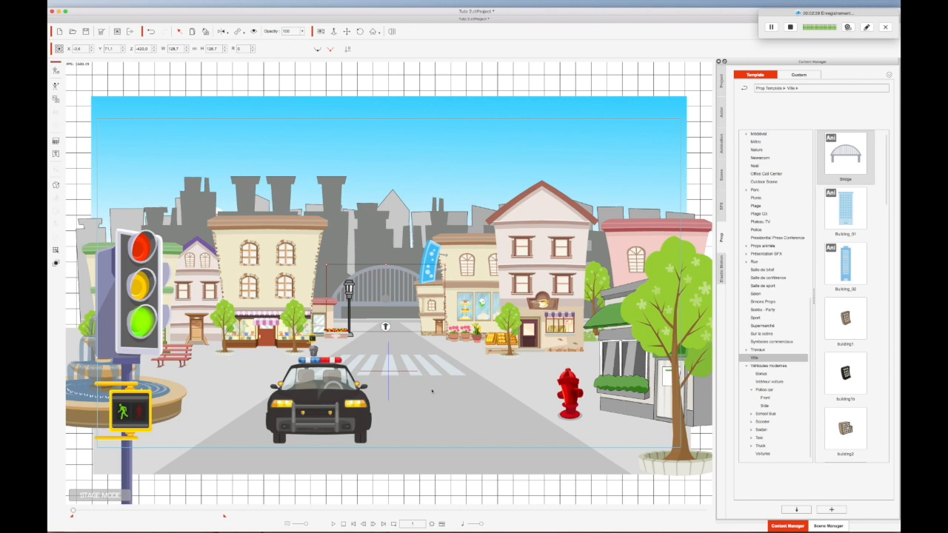
{"action": "left_click", "coordinate": [432, 390]}
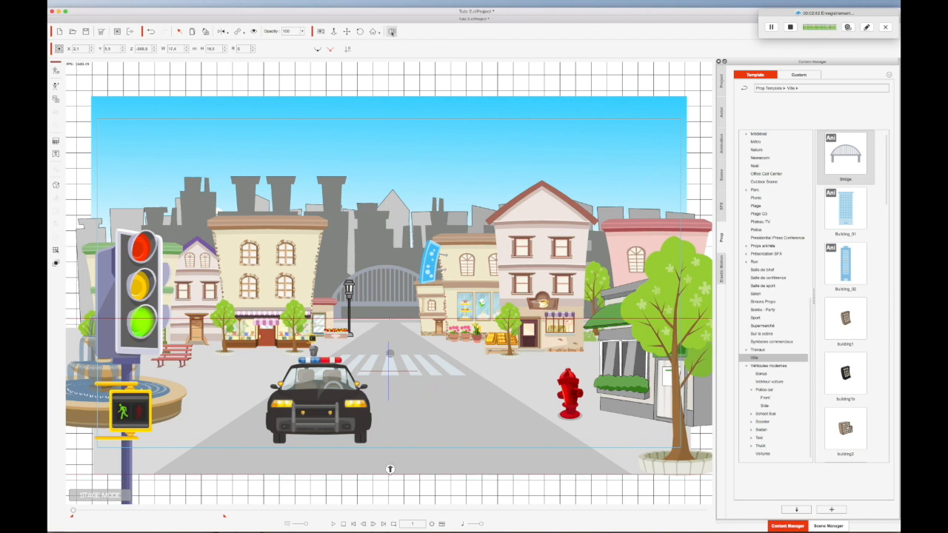
{"action": "left_click", "coordinate": [391, 32]}
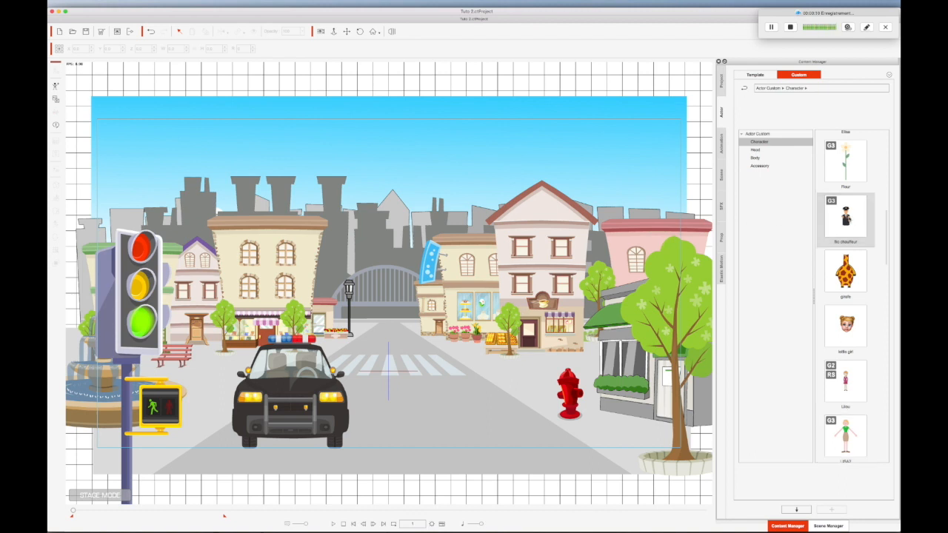
Add the custom police driver character to the street, shrink it, and place it over the driver's side of the police car.
{"action": "left_click_drag", "start_coordinate": [846, 218], "coordinate": [439, 388]}
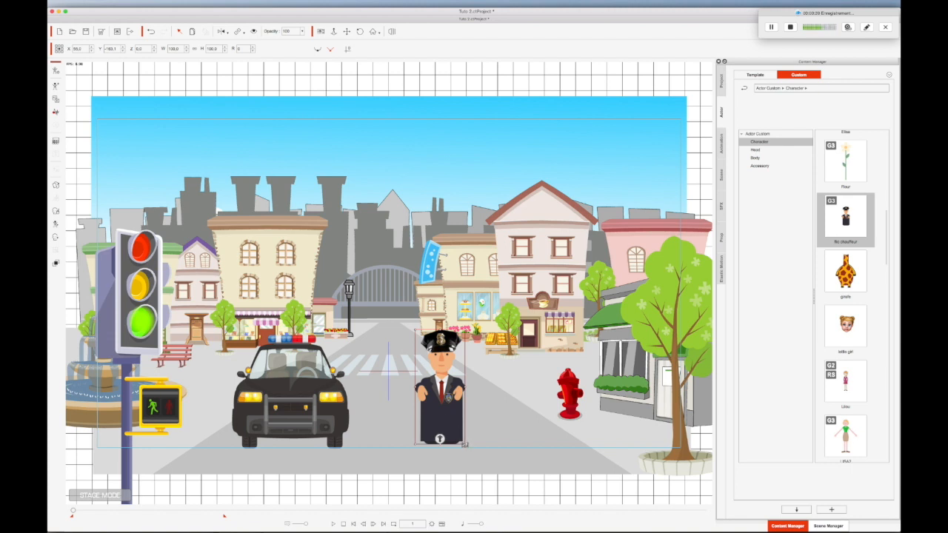
{"action": "left_click_drag", "start_coordinate": [464, 444], "coordinate": [465, 444]}
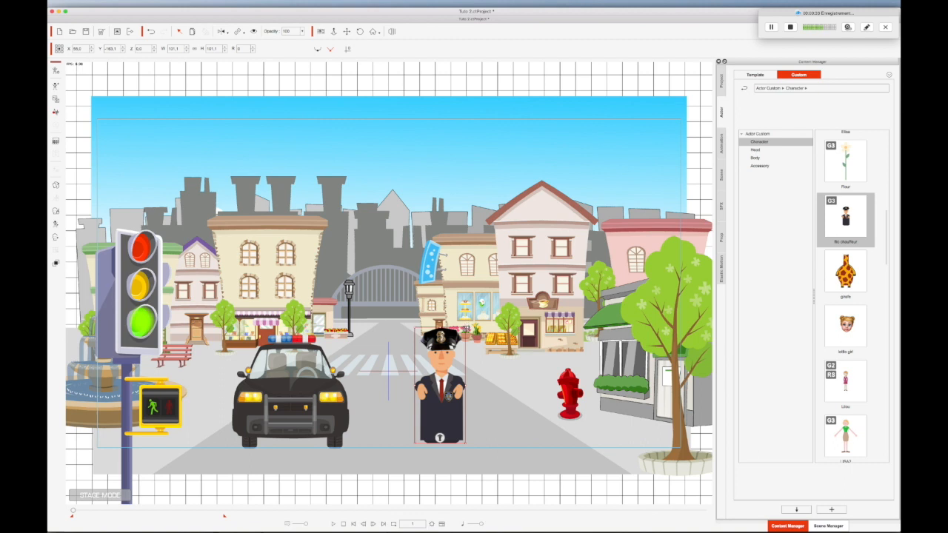
{"action": "left_click_drag", "start_coordinate": [465, 328], "coordinate": [458, 390]}
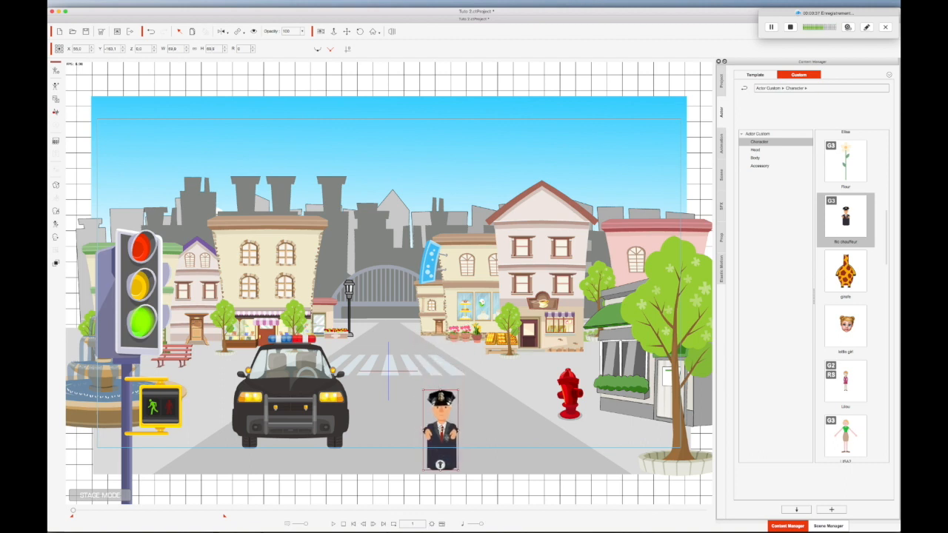
{"action": "left_click_drag", "start_coordinate": [440, 429], "coordinate": [306, 385]}
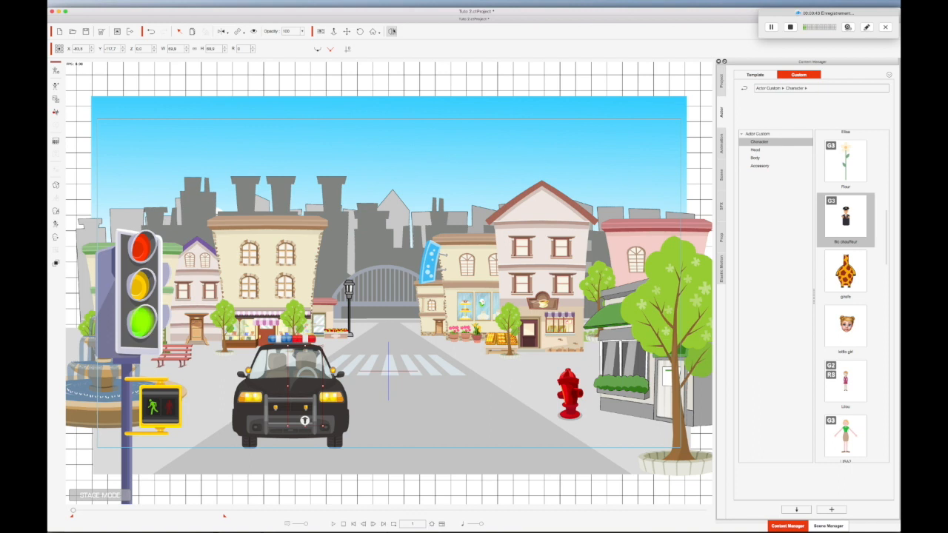
In the 3D view, bring the driver forward to Z 111.2 inside the car and shift it sideways in line with the driver's seat.
{"action": "left_click", "coordinate": [391, 31]}
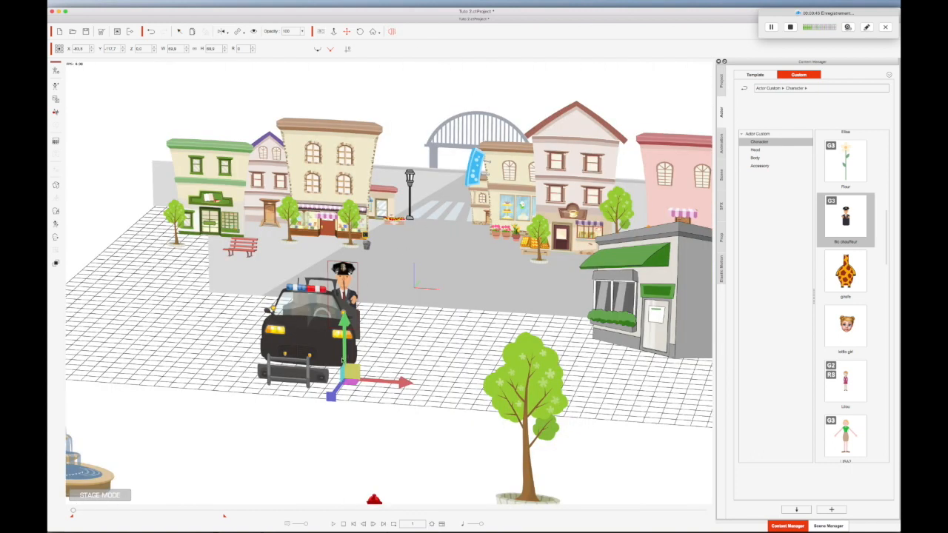
{"action": "left_click_drag", "start_coordinate": [335, 388], "coordinate": [320, 400]}
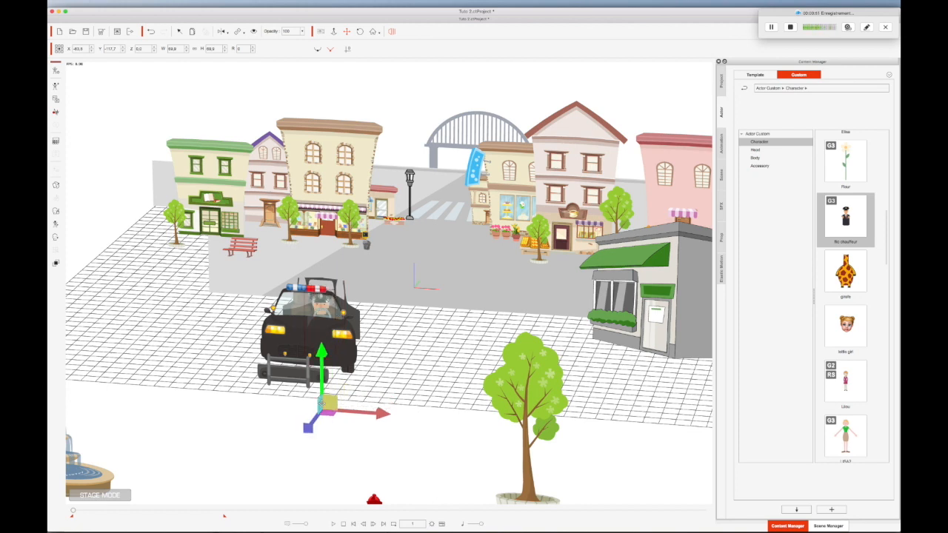
{"action": "left_click_drag", "start_coordinate": [379, 414], "coordinate": [383, 413]}
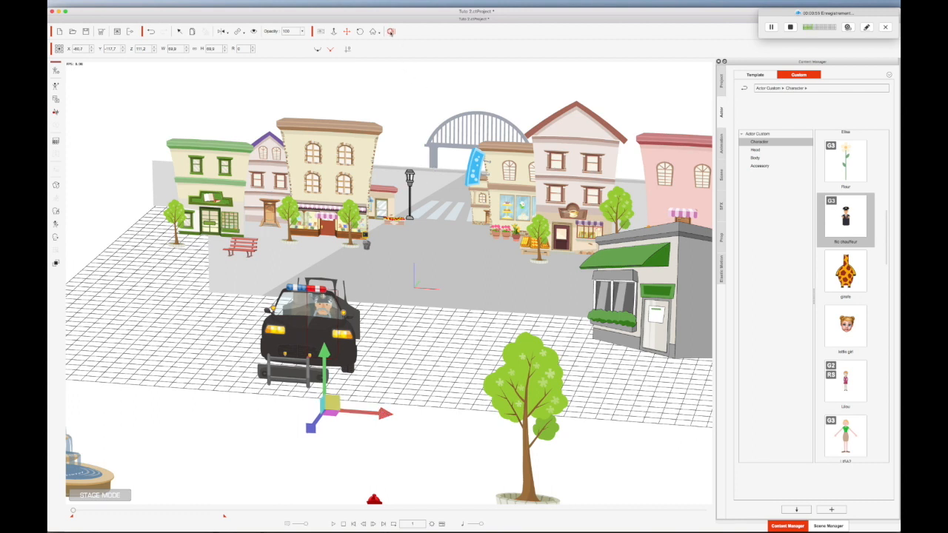
{"action": "left_click", "coordinate": [391, 31]}
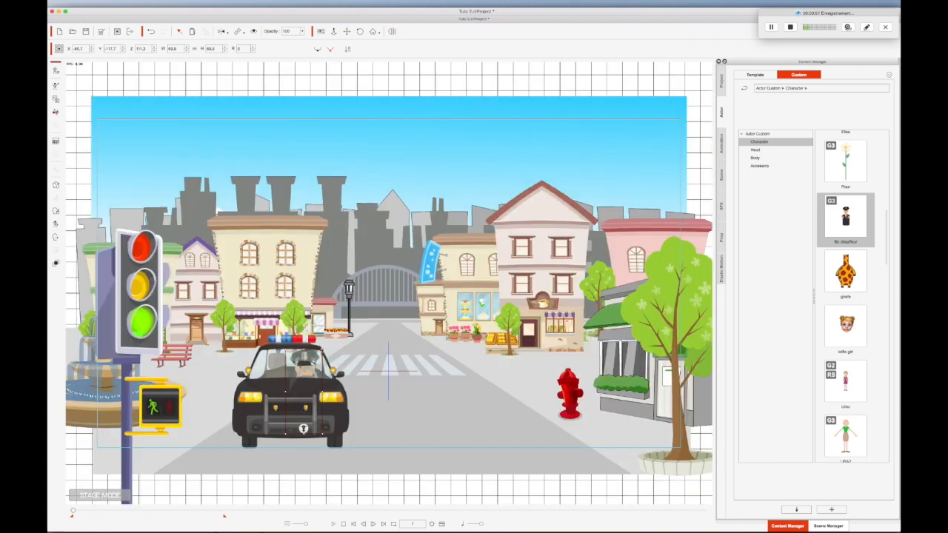
Shrink and raise the driver until it fits behind the steering wheel and windshield, and save the project.
{"action": "left_click_drag", "start_coordinate": [320, 355], "coordinate": [309, 375]}
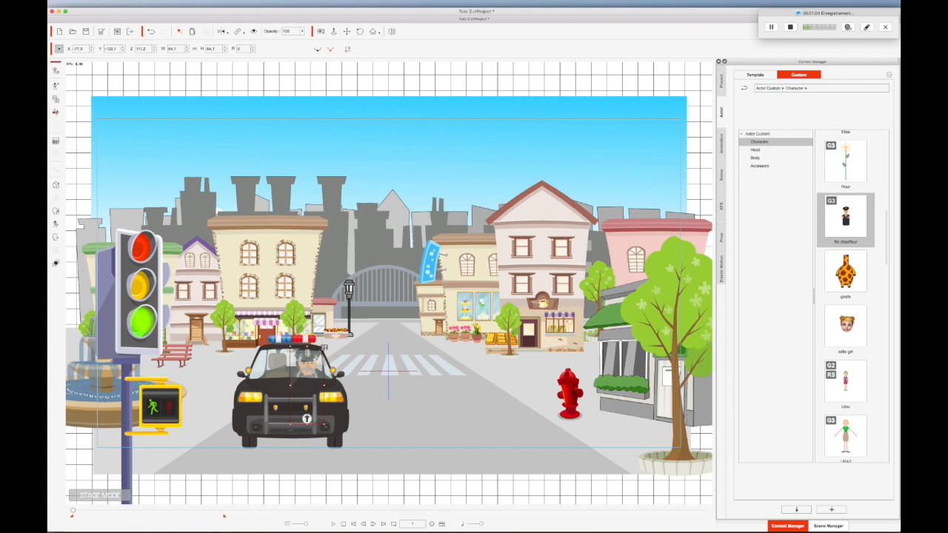
{"action": "left_click_drag", "start_coordinate": [324, 347], "coordinate": [322, 349]}
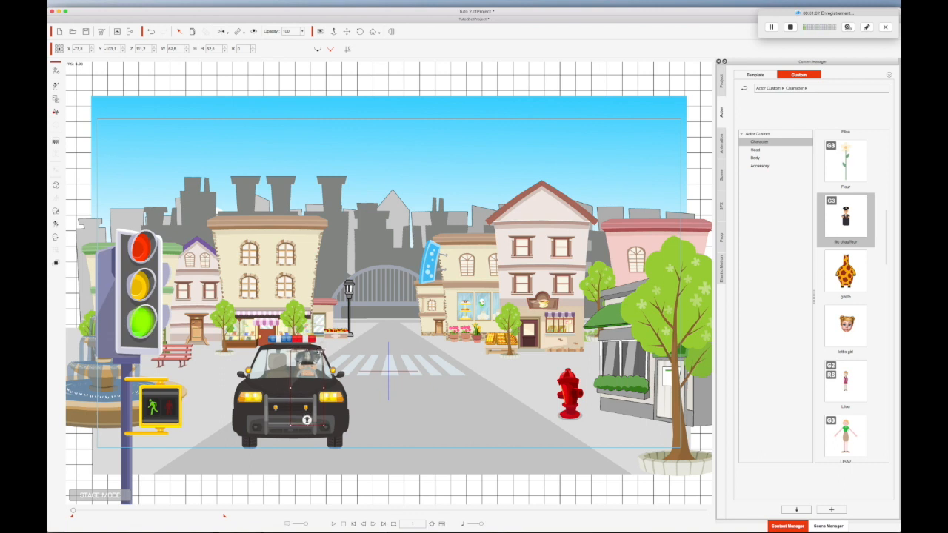
{"action": "left_click_drag", "start_coordinate": [306, 422], "coordinate": [306, 407]}
{"action": "left_click_drag", "start_coordinate": [322, 341], "coordinate": [322, 347]}
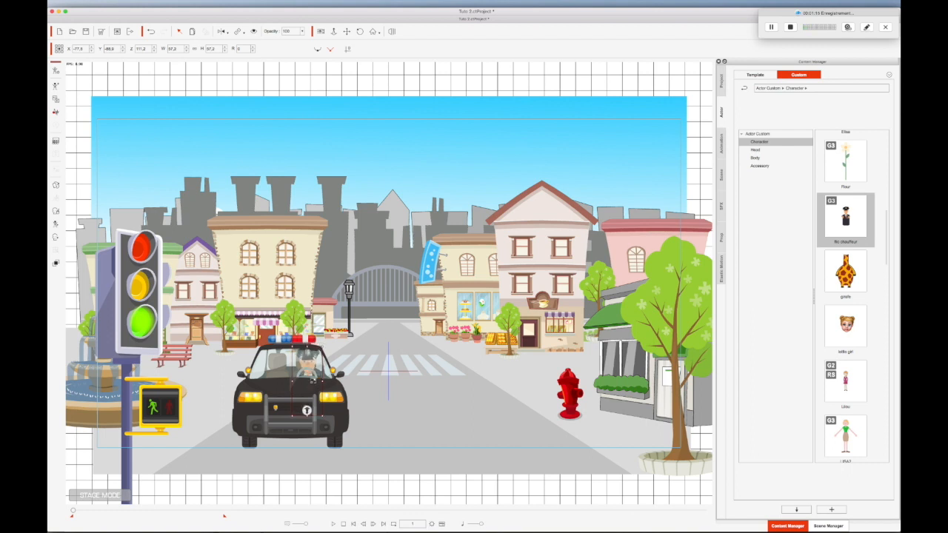
{"action": "left_click_drag", "start_coordinate": [306, 409], "coordinate": [307, 406]}
{"action": "left_click_drag", "start_coordinate": [322, 342], "coordinate": [321, 348]}
{"action": "left_click_drag", "start_coordinate": [307, 408], "coordinate": [307, 403]}
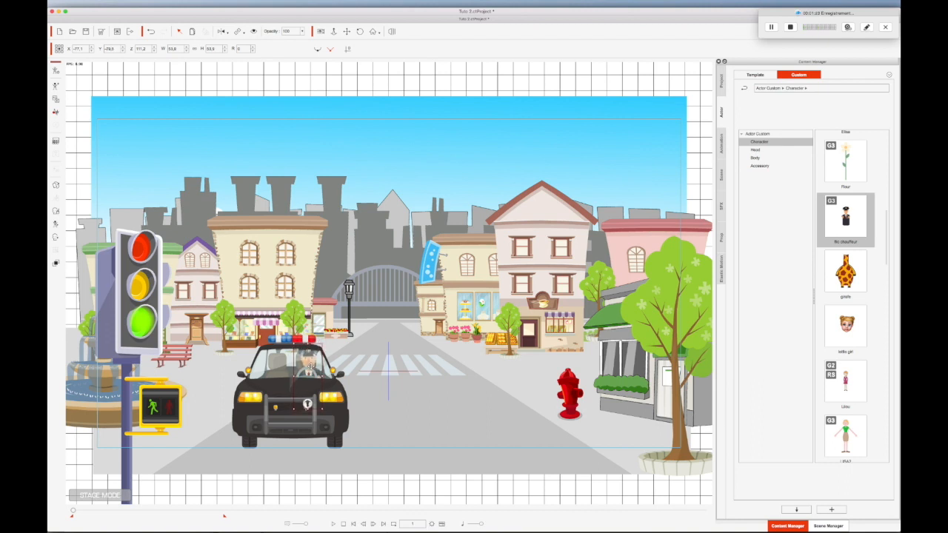
{"action": "left_click", "coordinate": [392, 363]}
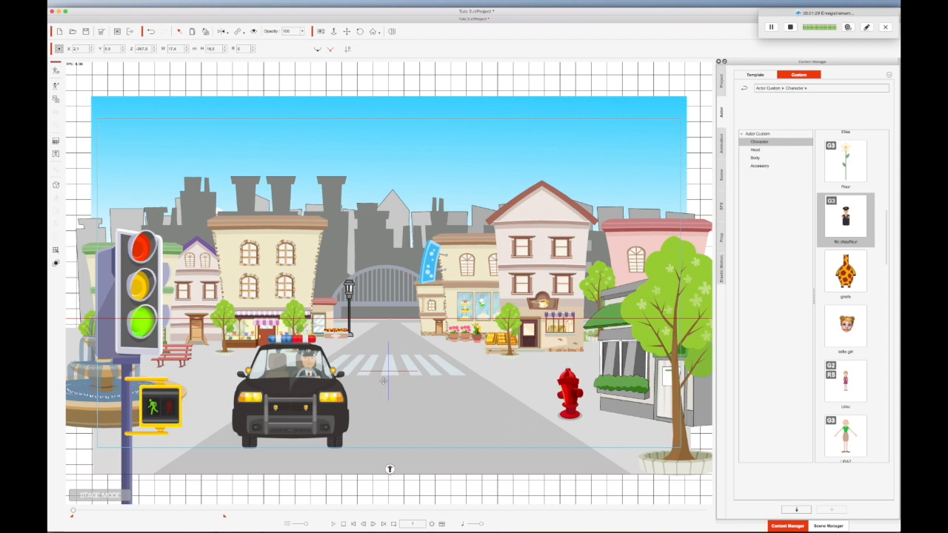
{"action": "key", "text": "super+s"}
Select the driver actor in the scene's object list and link it to the police car's body.
{"action": "left_click", "coordinate": [291, 395]}
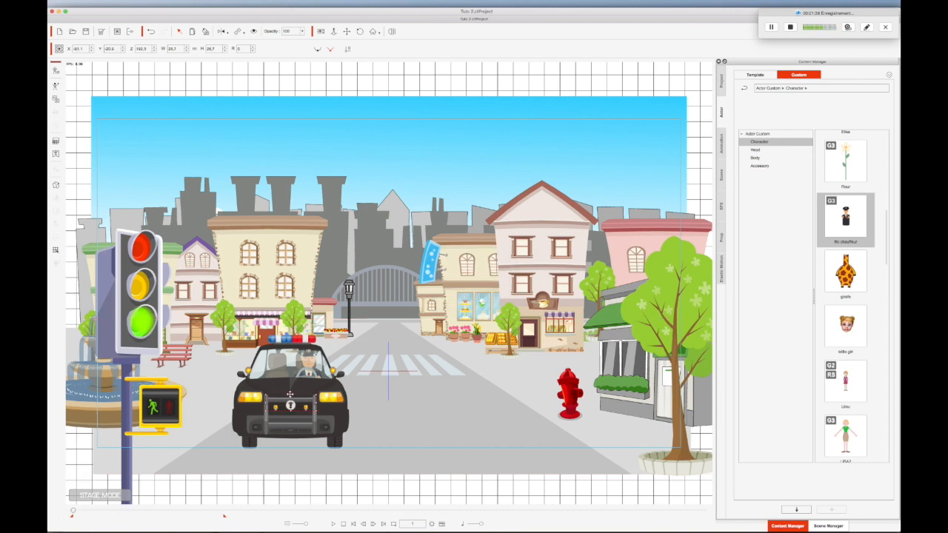
{"action": "left_click", "coordinate": [293, 385]}
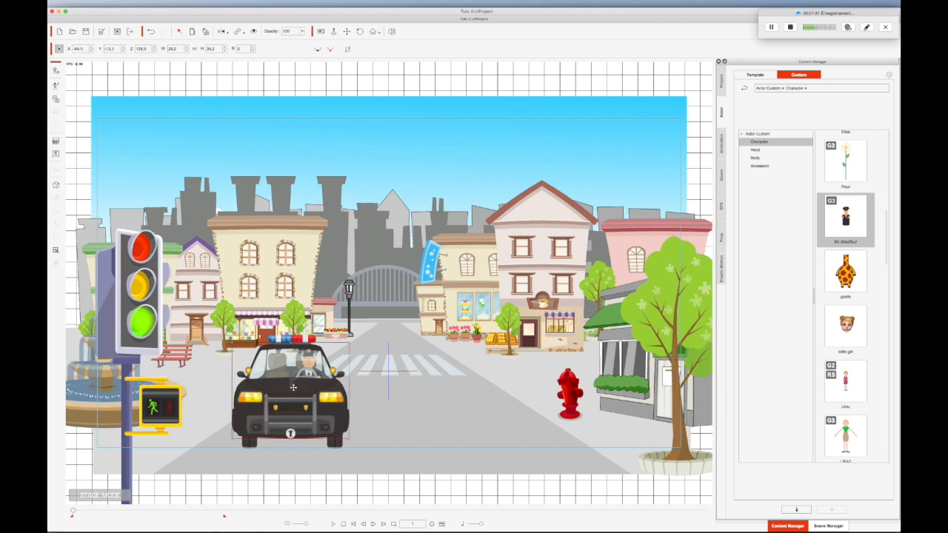
{"action": "left_click", "coordinate": [363, 391]}
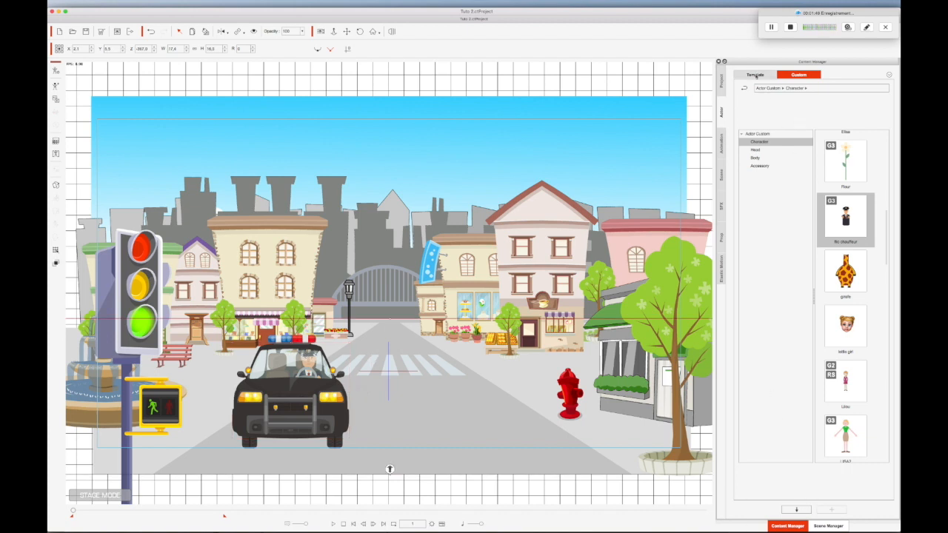
{"action": "left_click", "coordinate": [817, 525]}
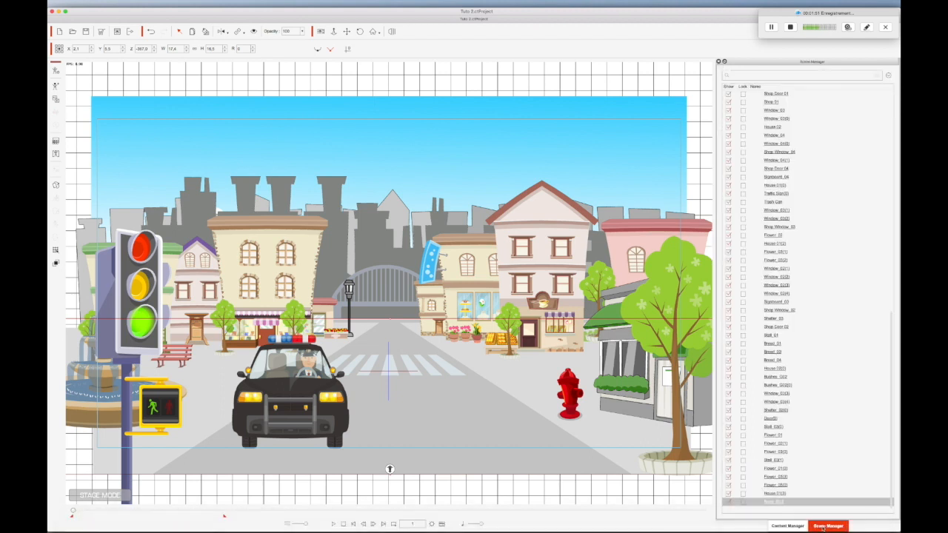
{"action": "scroll", "coordinate": [774, 268], "scroll_direction": "up", "scroll_amount": 5}
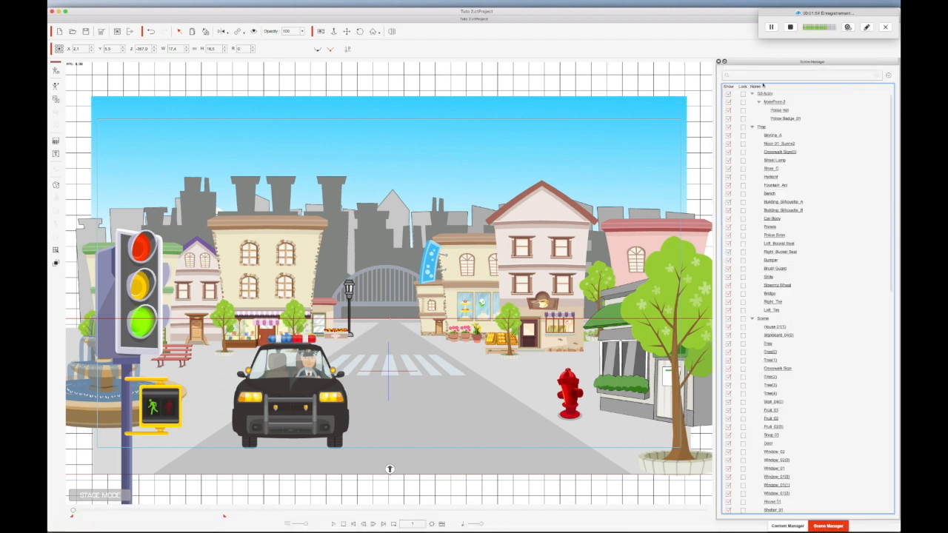
{"action": "left_click", "coordinate": [763, 94]}
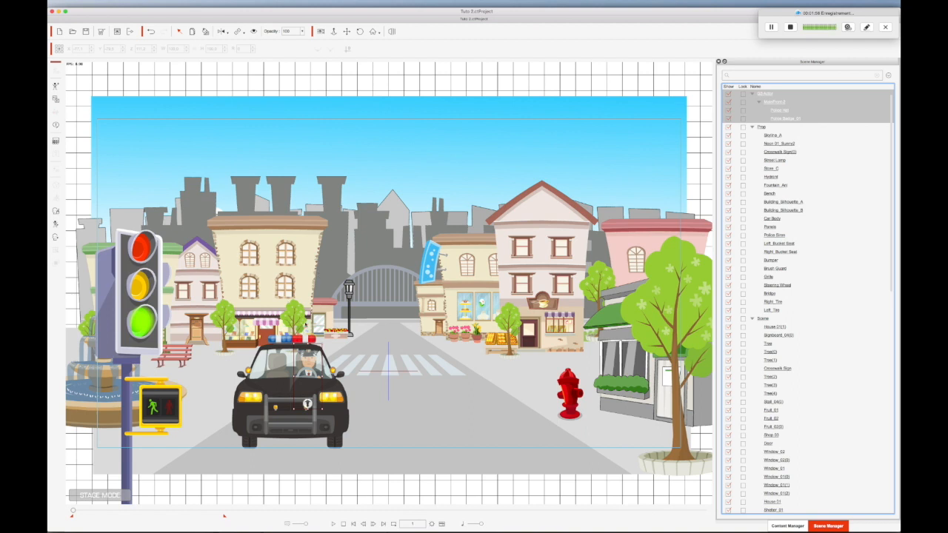
{"action": "left_click", "coordinate": [237, 32]}
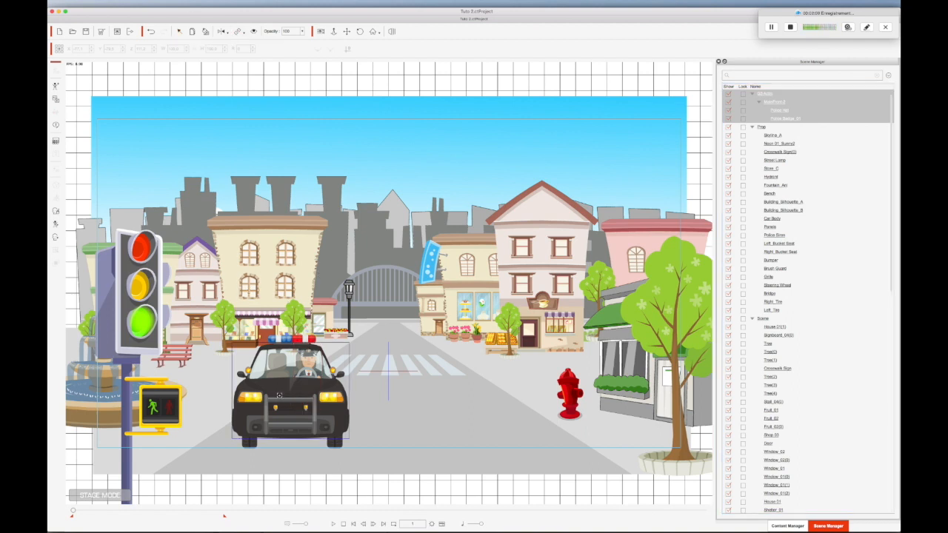
{"action": "left_click", "coordinate": [279, 391]}
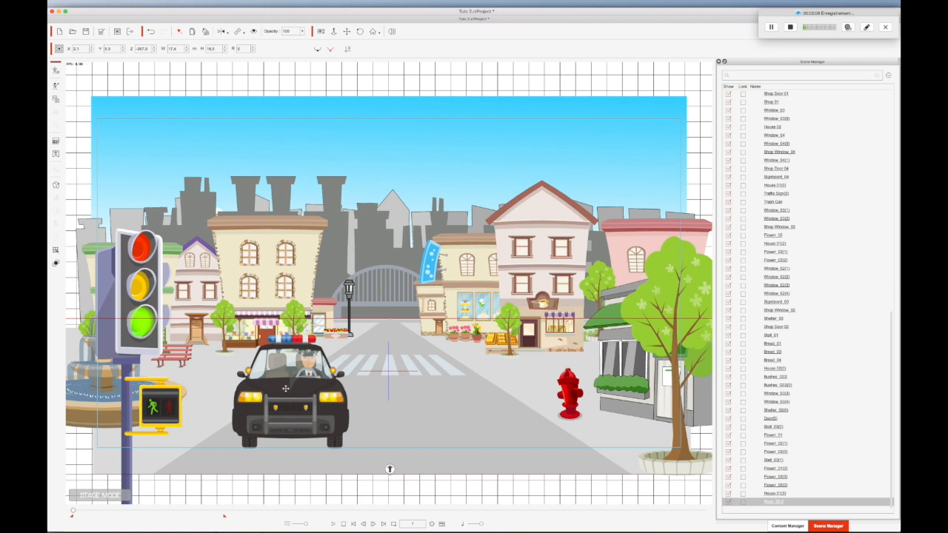
Move the police car with its driver to the far end of the road in front of the bridge and shrink it to a tiny size.
{"action": "left_click", "coordinate": [285, 388]}
{"action": "left_click_drag", "start_coordinate": [285, 388], "coordinate": [366, 355]}
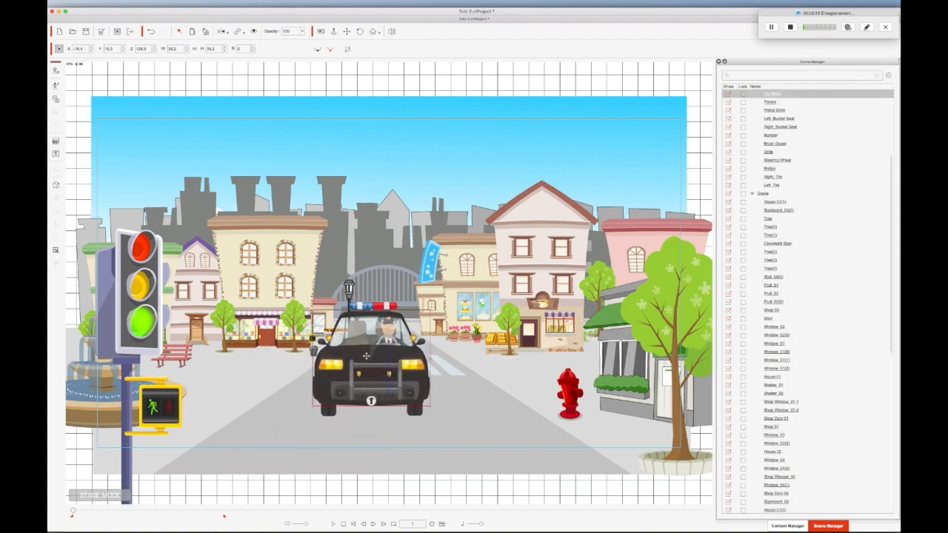
{"action": "left_click_drag", "start_coordinate": [430, 309], "coordinate": [389, 316]}
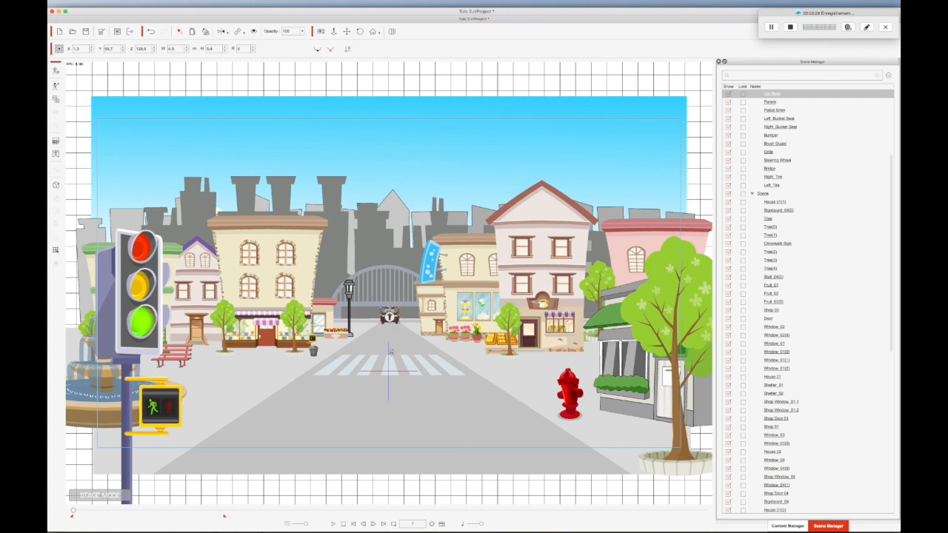
{"action": "left_click", "coordinate": [397, 395]}
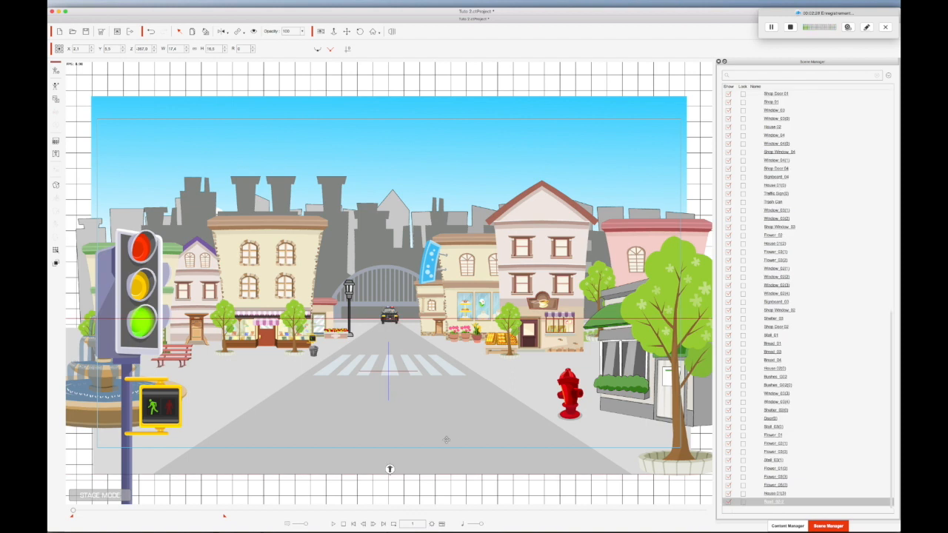
Open the timeline and, at frame 480, bring the police car down the road past the crosswalk and enlarge it.
{"action": "left_click", "coordinate": [442, 524]}
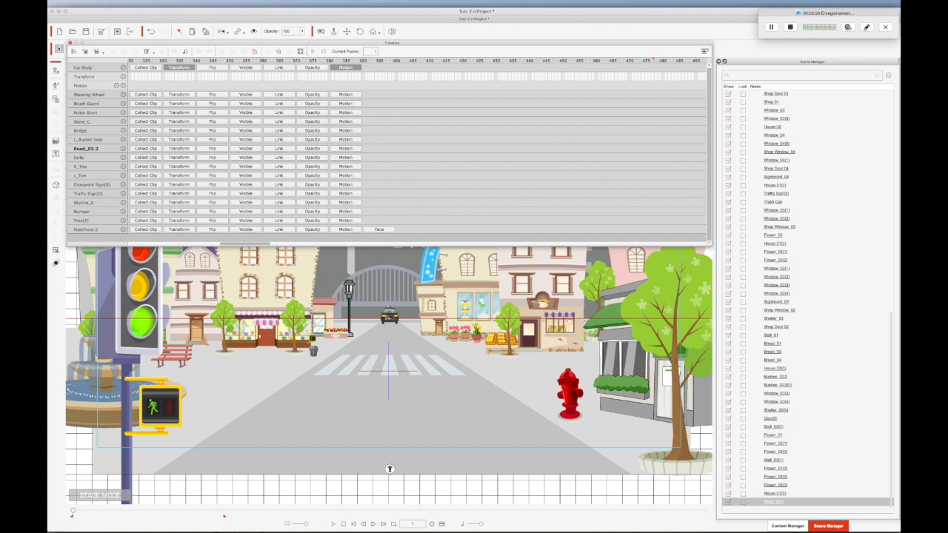
{"action": "left_click", "coordinate": [391, 313]}
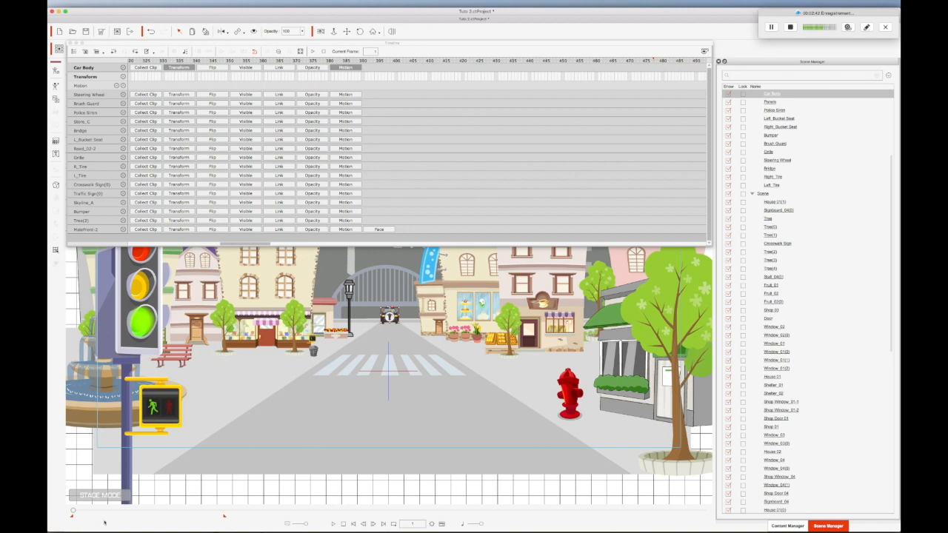
{"action": "left_click_drag", "start_coordinate": [72, 512], "coordinate": [224, 513]}
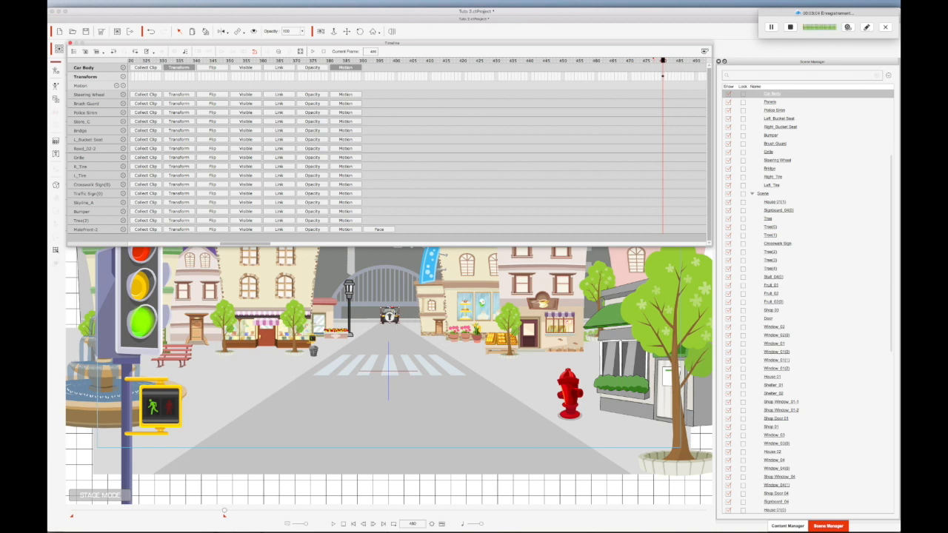
{"action": "left_click_drag", "start_coordinate": [389, 317], "coordinate": [443, 378]}
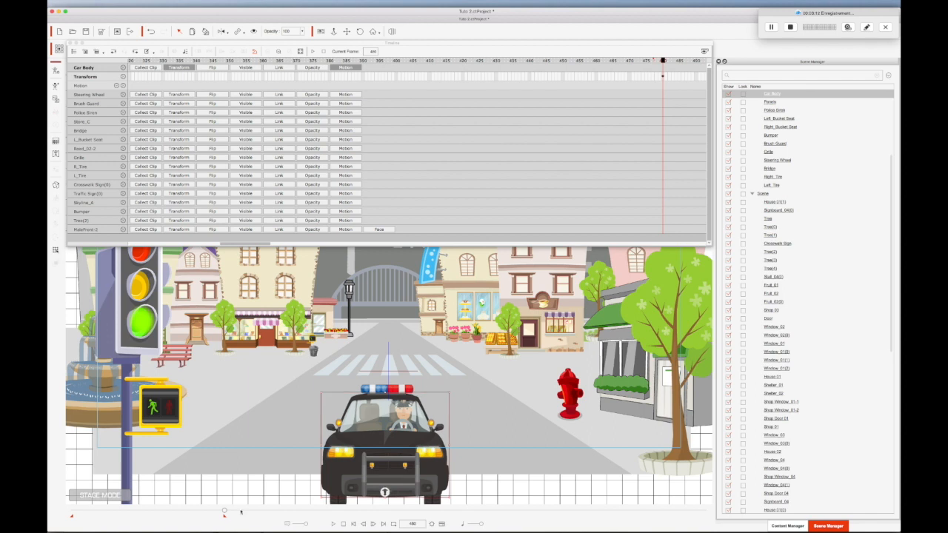
At frame 481, enlarge the police car further and lower it out of the scene until only its siren and roof remain in view.
{"action": "mouse_move", "coordinate": [225, 510]}
{"action": "left_mouse_down"}
{"action": "mouse_move", "coordinate": [111, 513]}
{"action": "mouse_move", "coordinate": [225, 510]}
{"action": "left_mouse_up"}
{"action": "left_click_drag", "start_coordinate": [449, 393], "coordinate": [473, 373]}
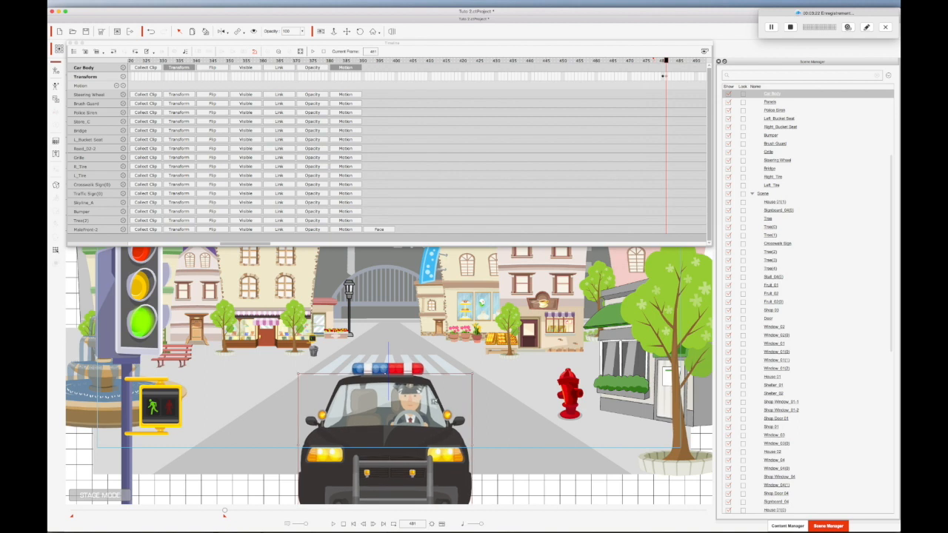
{"action": "left_click_drag", "start_coordinate": [417, 400], "coordinate": [410, 501]}
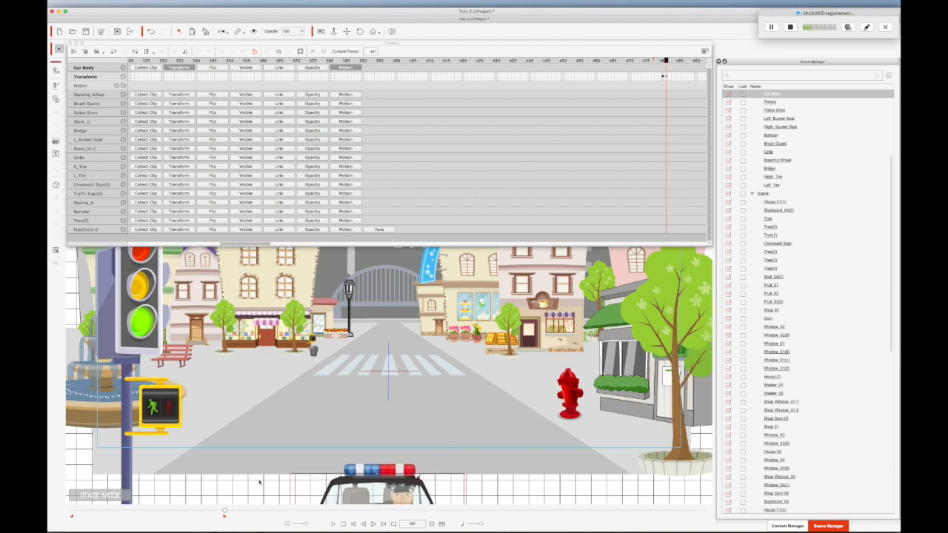
Play the animation from the start to check the police car's approach along the road.
{"action": "left_click_drag", "start_coordinate": [225, 511], "coordinate": [47, 526]}
{"action": "key", "text": "space"}
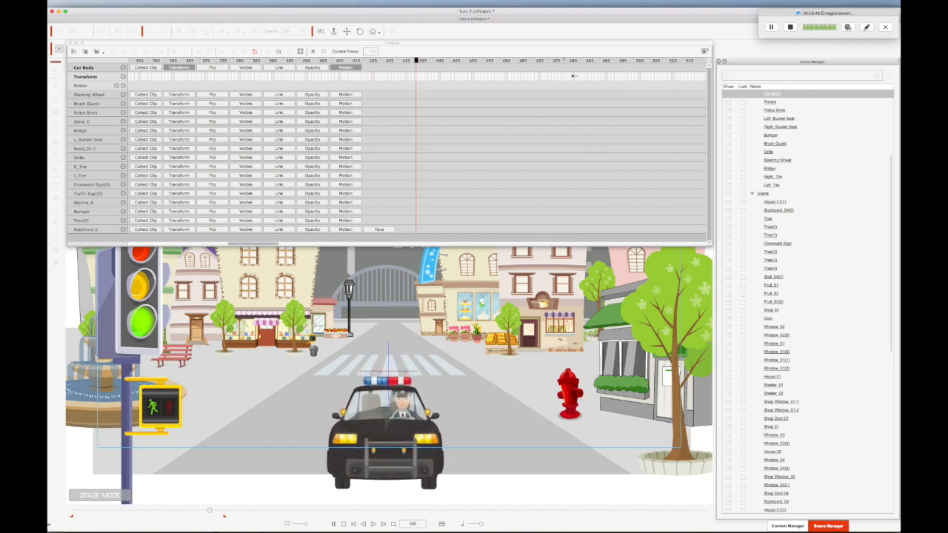
{"action": "key", "text": "space"}
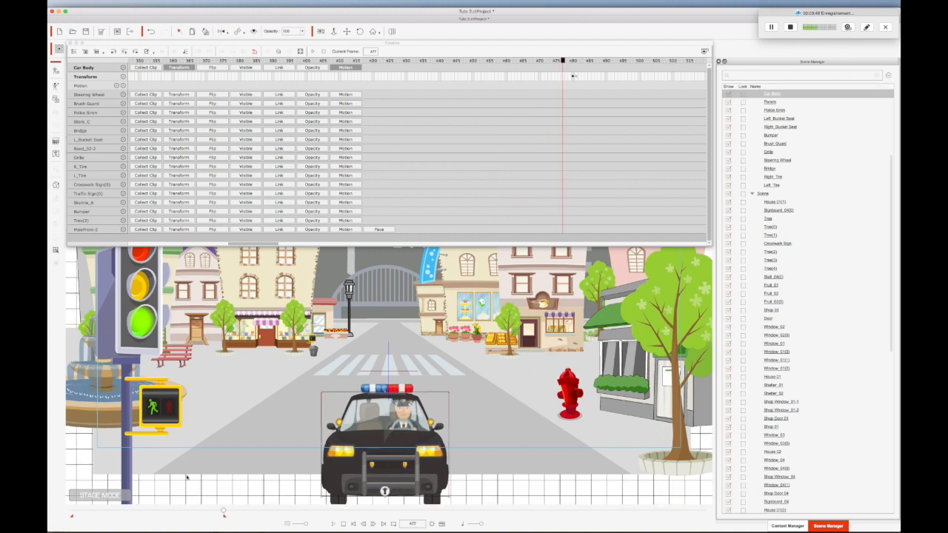
Enlarge the police car further at frame 480 and cut its transform key at frame 481.
{"action": "left_click_drag", "start_coordinate": [562, 61], "coordinate": [572, 61]}
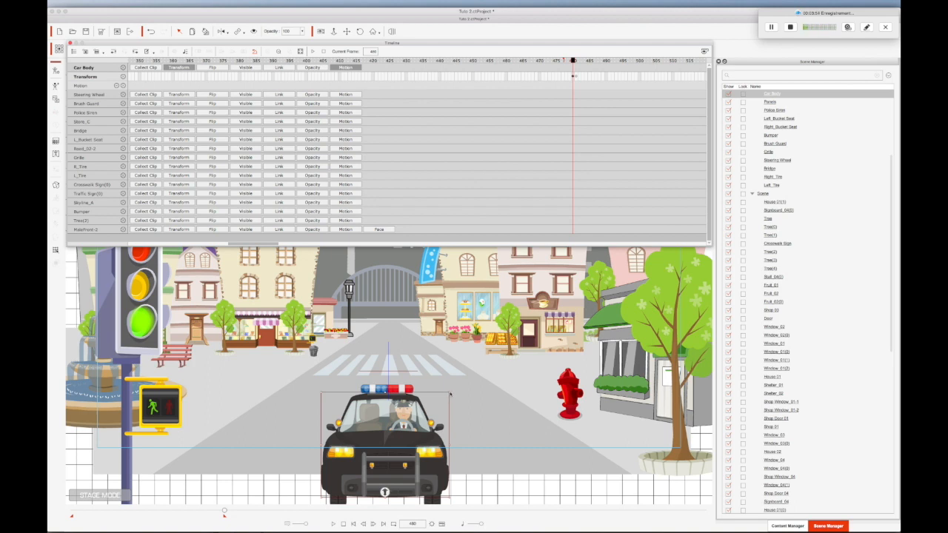
{"action": "left_click_drag", "start_coordinate": [450, 394], "coordinate": [472, 371]}
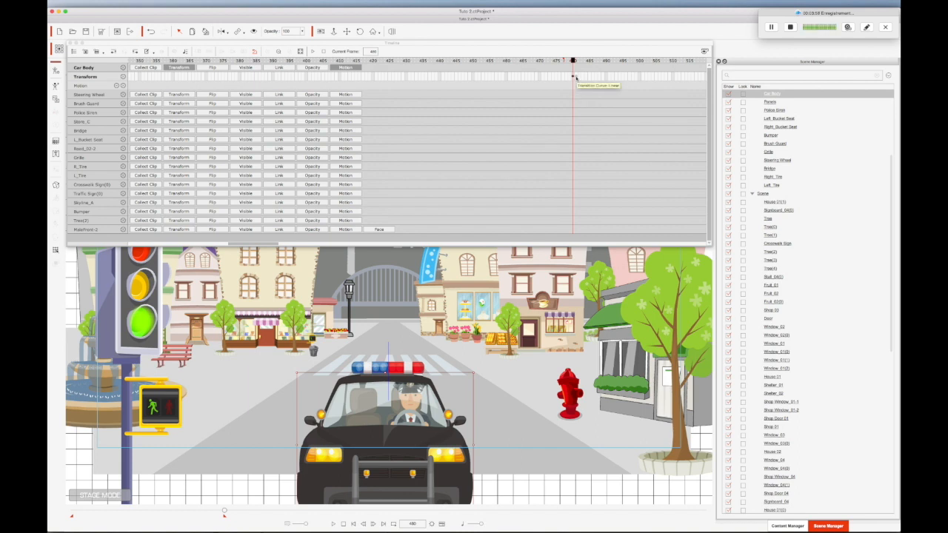
{"action": "left_click", "coordinate": [576, 77]}
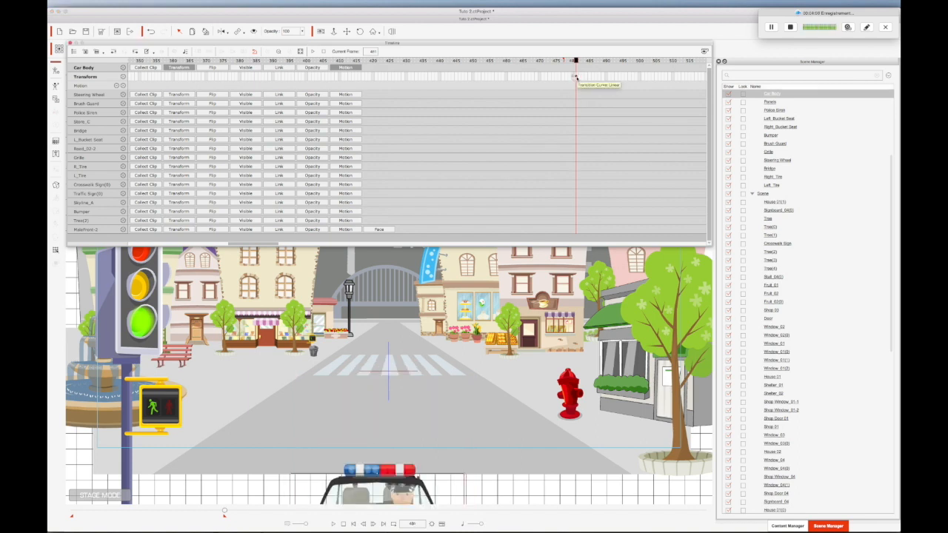
{"action": "right_click", "coordinate": [576, 77]}
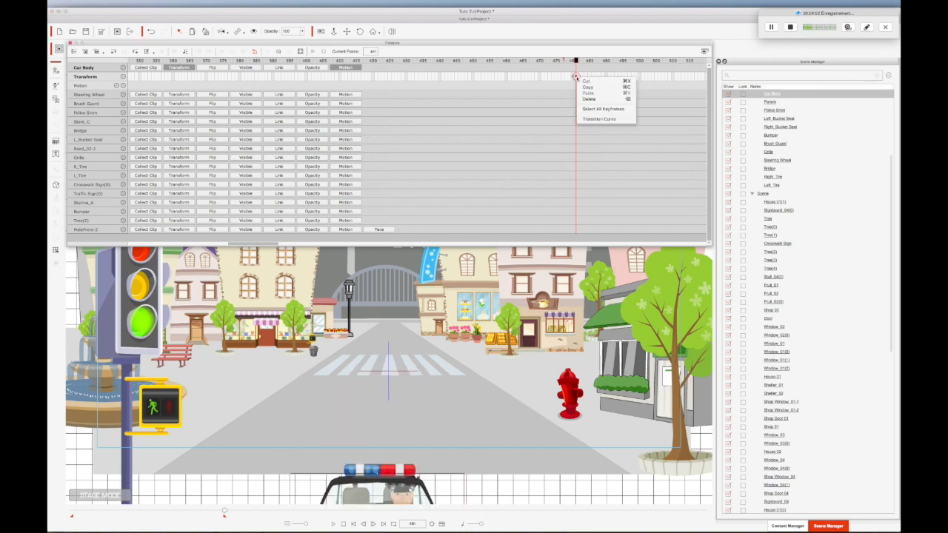
{"action": "left_click", "coordinate": [590, 82]}
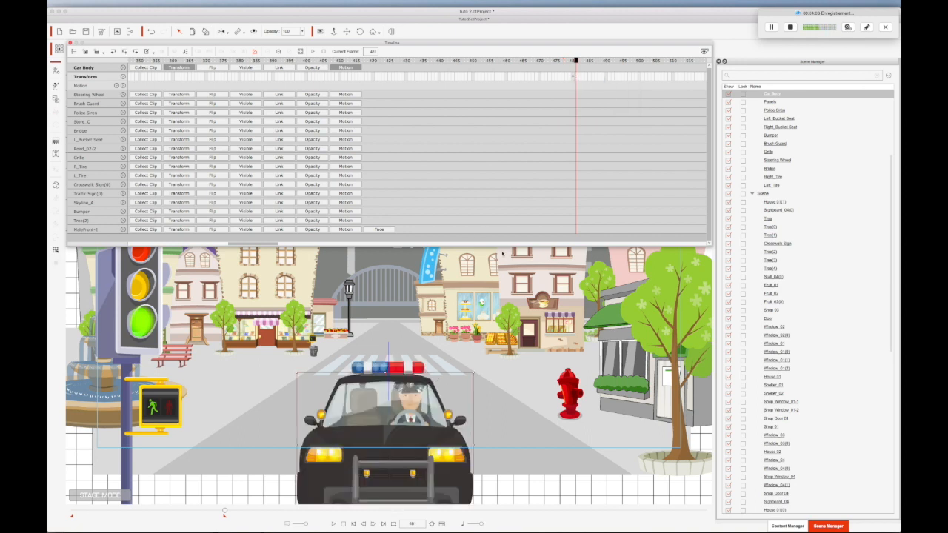
Replace the car's transform key at frame 480 with one where the car is larger and lowered until only its siren and roof remain in view.
{"action": "left_click_drag", "start_coordinate": [576, 61], "coordinate": [572, 61]}
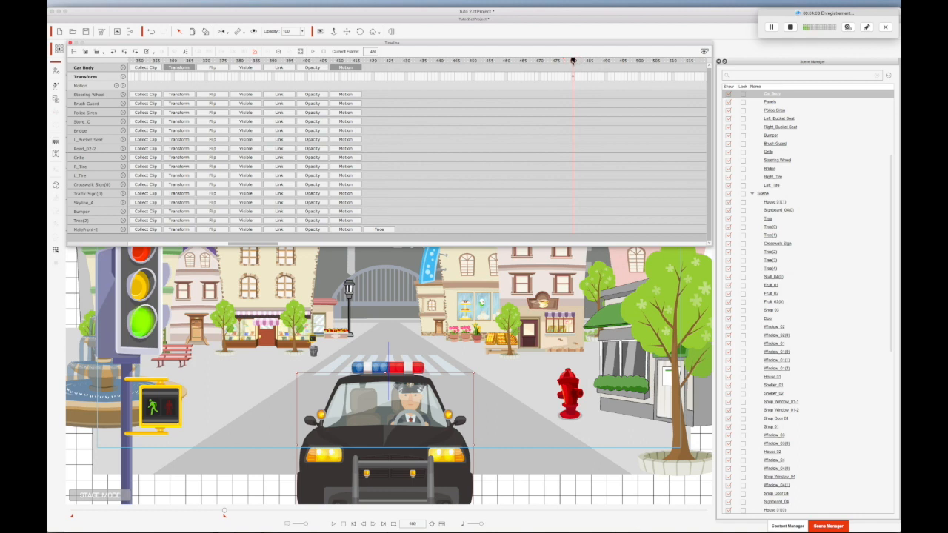
{"action": "right_click", "coordinate": [573, 77]}
{"action": "left_click", "coordinate": [580, 84]}
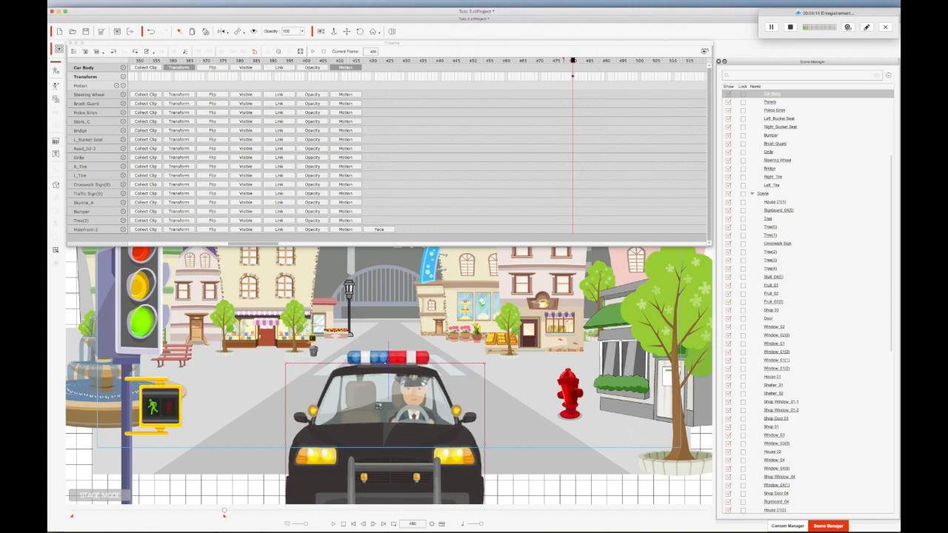
{"action": "left_click_drag", "start_coordinate": [387, 410], "coordinate": [357, 513]}
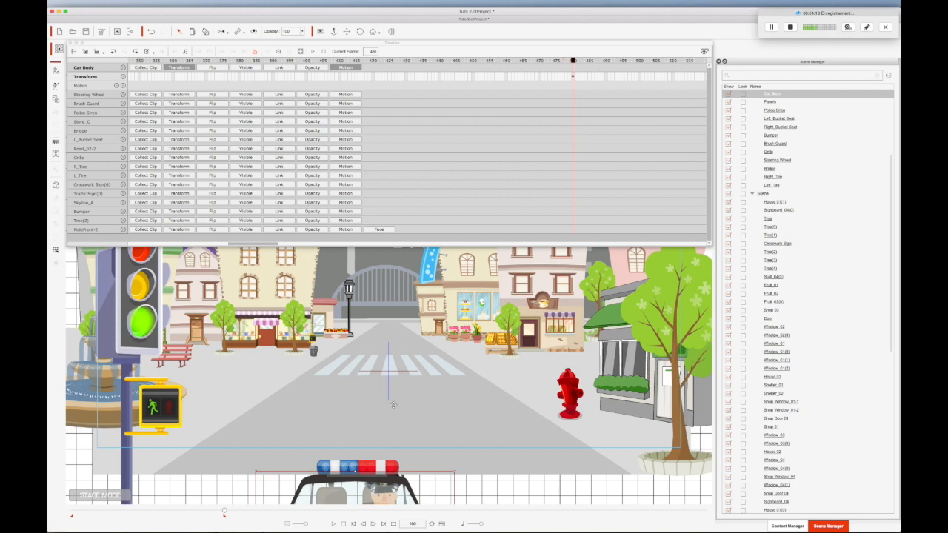
Play the animation from the first frame to check the speed at which the car drives out of the scene.
{"action": "left_click_drag", "start_coordinate": [223, 511], "coordinate": [48, 511]}
{"action": "key", "text": "space"}
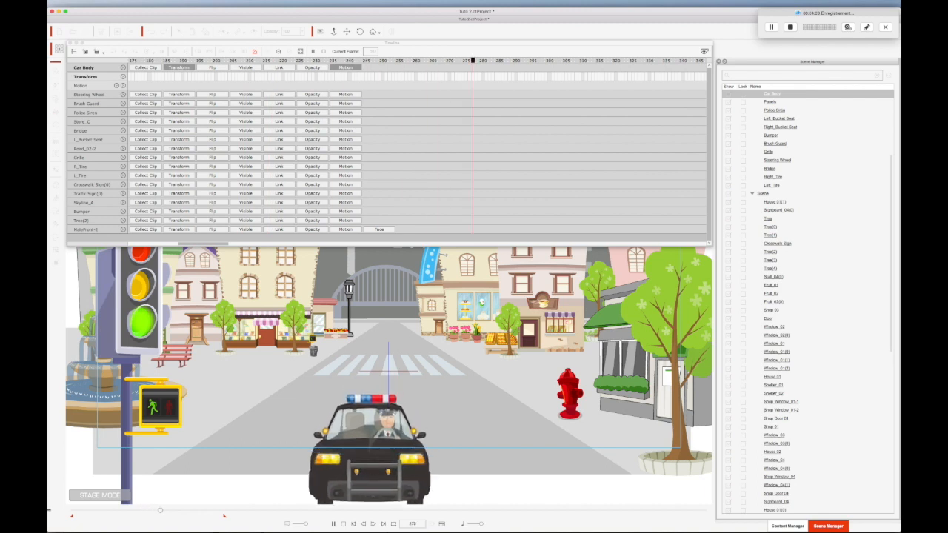
{"action": "key", "text": "space"}
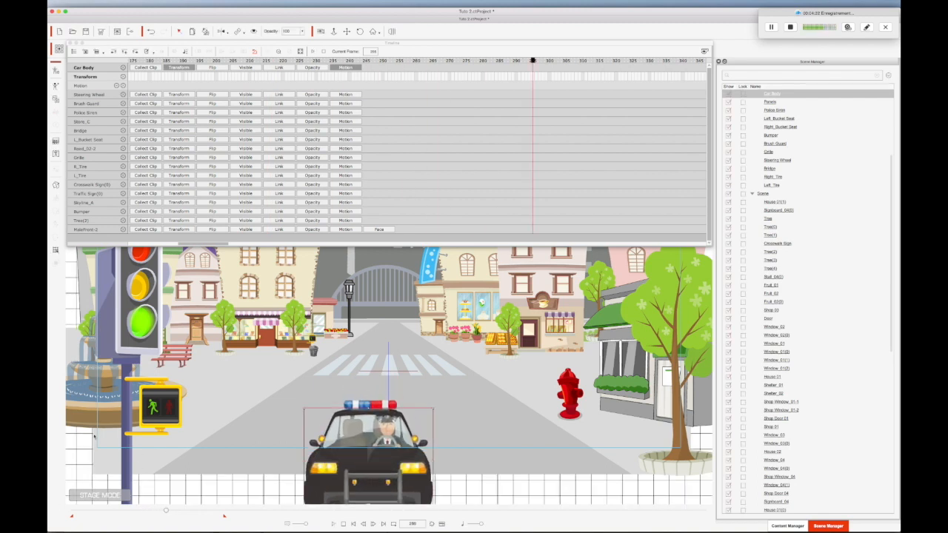
Shift the car's final transform key from frame 480 to about frame 380 and preview the motion from the start.
{"action": "left_click_drag", "start_coordinate": [206, 244], "coordinate": [261, 246]}
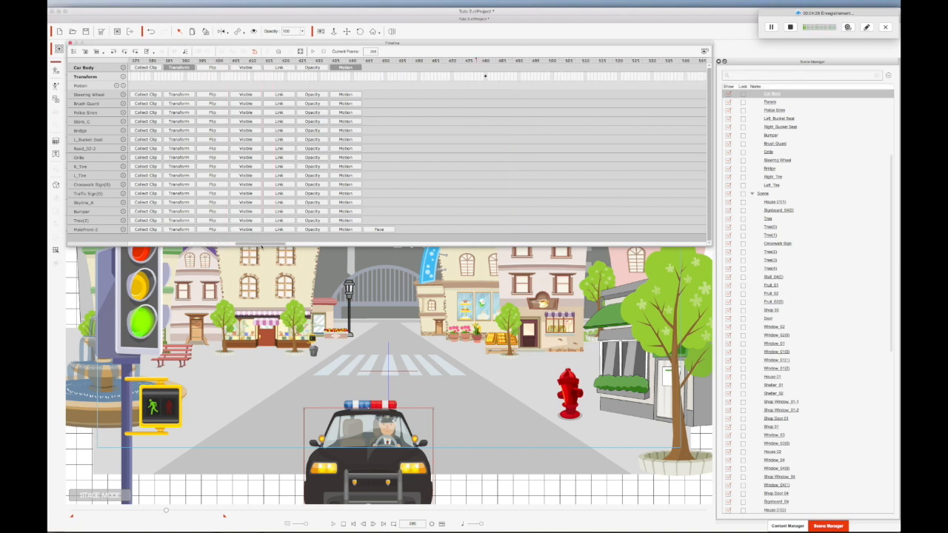
{"action": "left_click", "coordinate": [485, 76]}
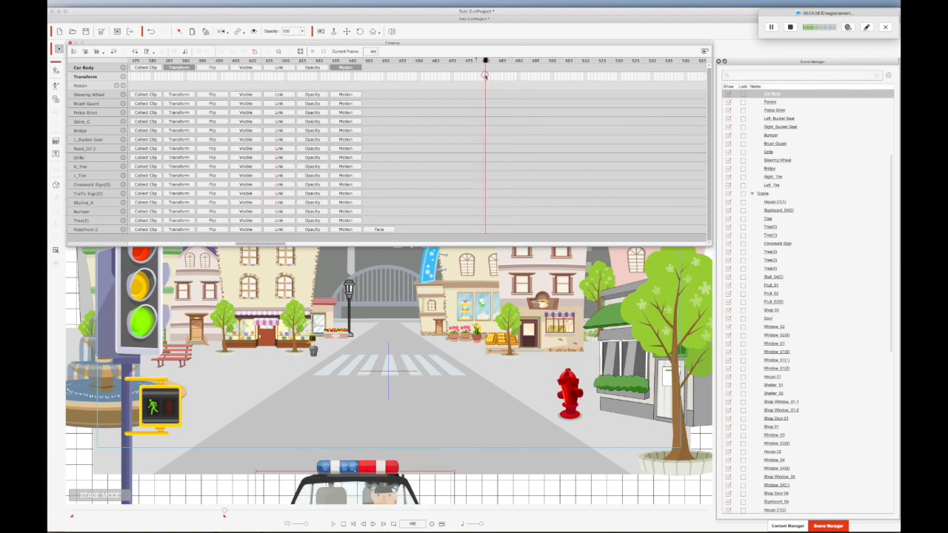
{"action": "left_click", "coordinate": [155, 76]}
{"action": "key", "text": "space"}
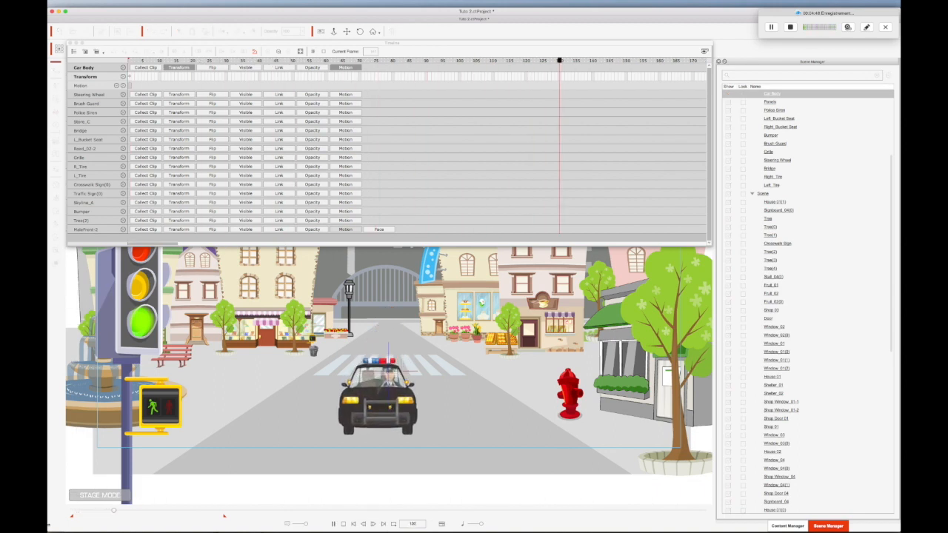
{"action": "key", "text": "space"}
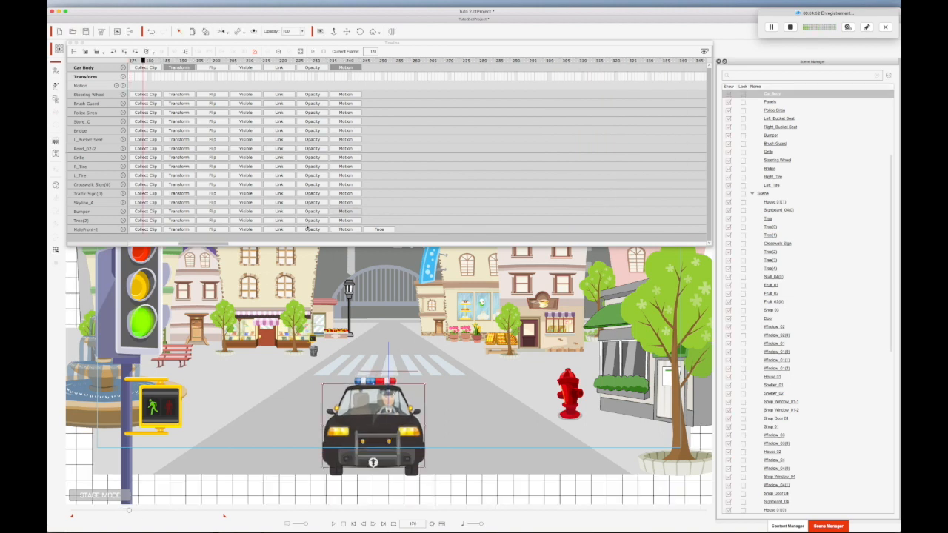
Shift the car's final transform key to frame 237 to speed up its drive down the road.
{"action": "mouse_move", "coordinate": [216, 244]}
{"action": "left_mouse_down"}
{"action": "mouse_move", "coordinate": [266, 244]}
{"action": "mouse_move", "coordinate": [230, 246]}
{"action": "left_mouse_up"}
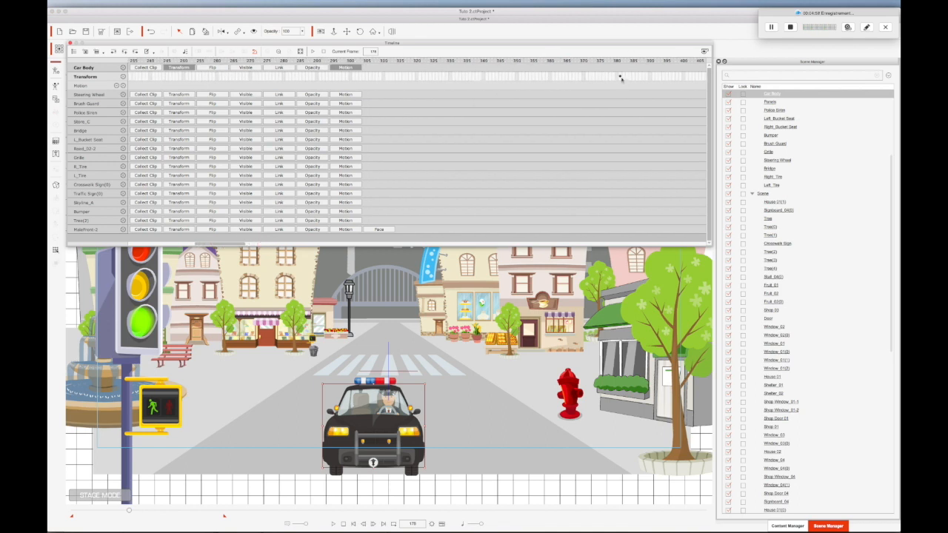
{"action": "left_click", "coordinate": [620, 77]}
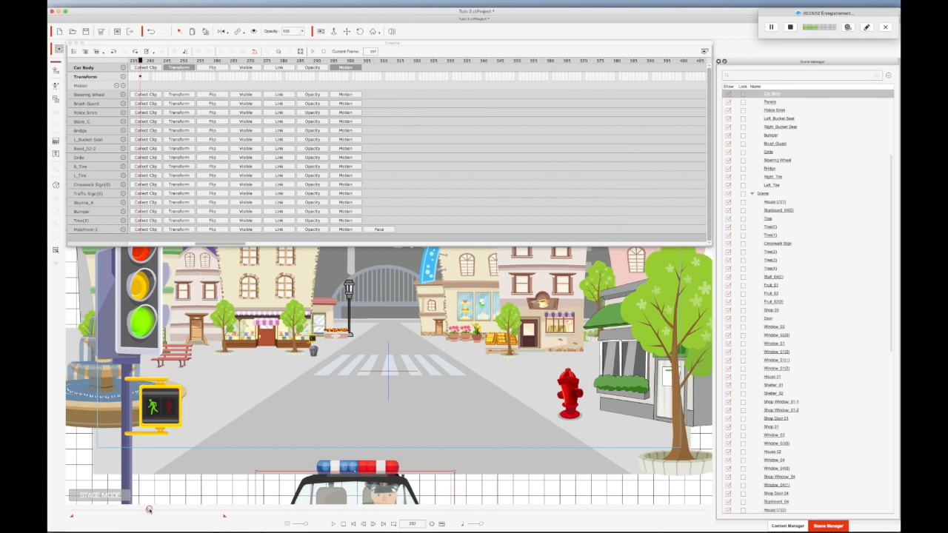
Replay the car's drive from the first frame and shift its final transform key to about frame 210.
{"action": "left_click_drag", "start_coordinate": [148, 509], "coordinate": [47, 522]}
{"action": "key", "text": "space"}
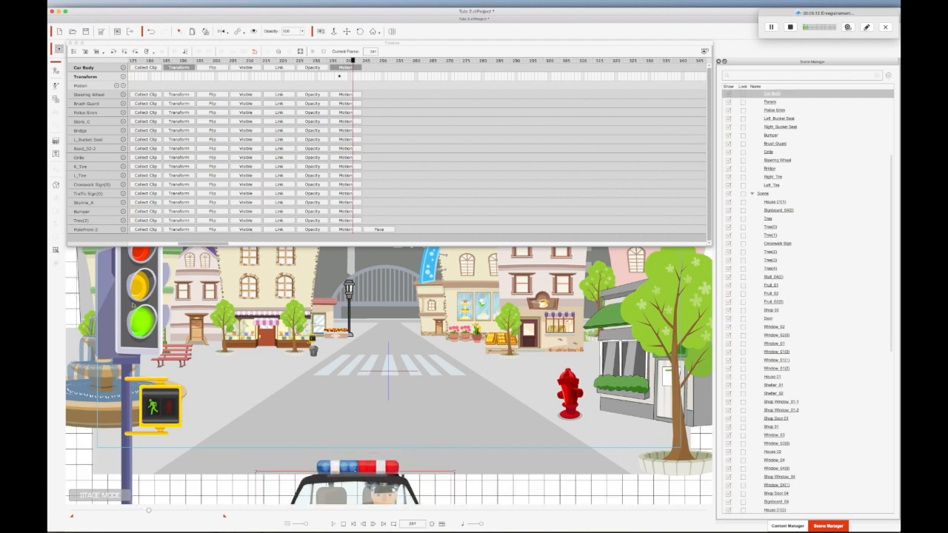
{"action": "left_click_drag", "start_coordinate": [341, 76], "coordinate": [253, 77]}
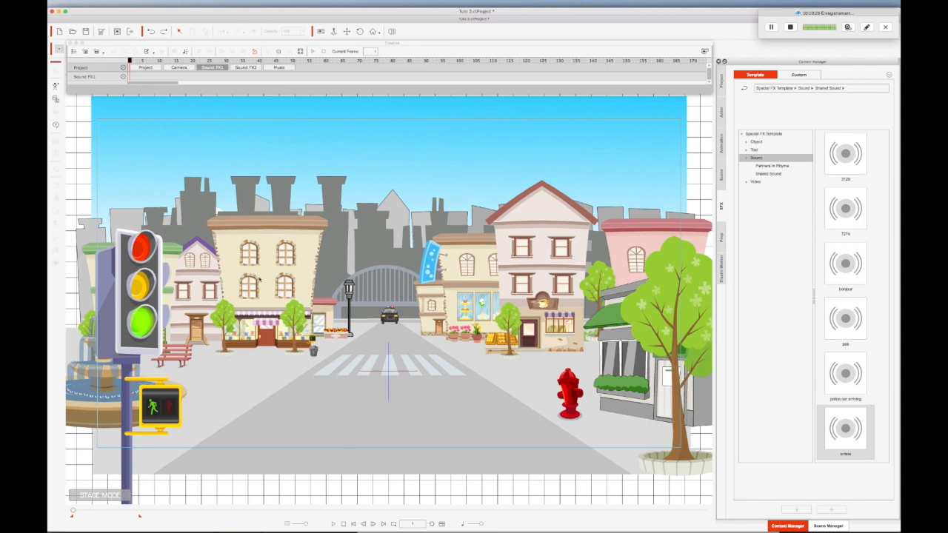
Show the project's Sound FX1 and Sound FX2 tracks, place the siren sound on Sound FX1 at frame 1, and preview it.
{"action": "left_click", "coordinate": [101, 68]}
{"action": "left_click", "coordinate": [213, 68]}
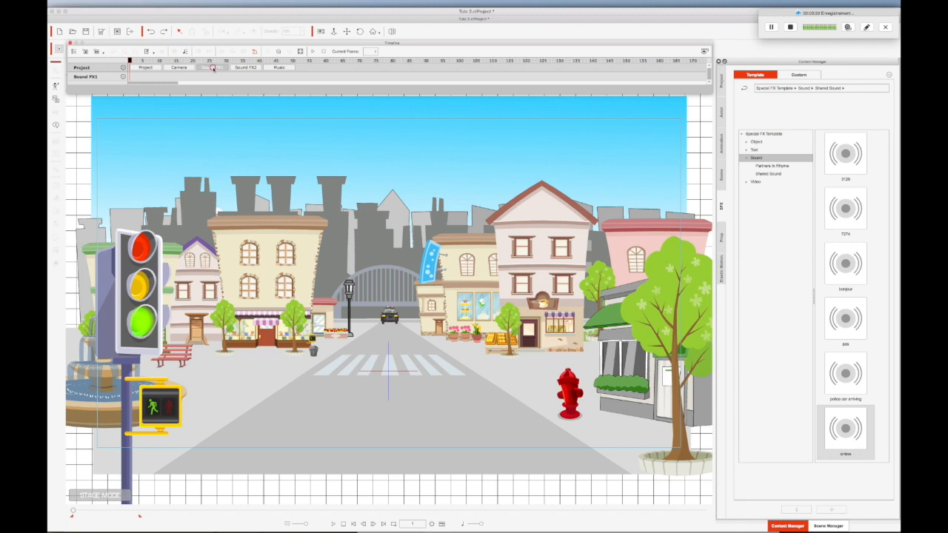
{"action": "left_click", "coordinate": [242, 68]}
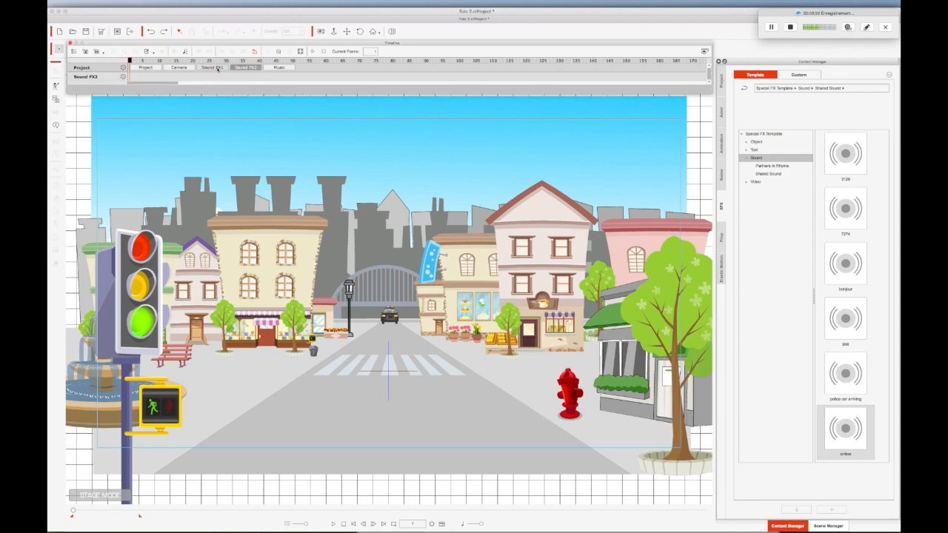
{"action": "left_click", "coordinate": [215, 68]}
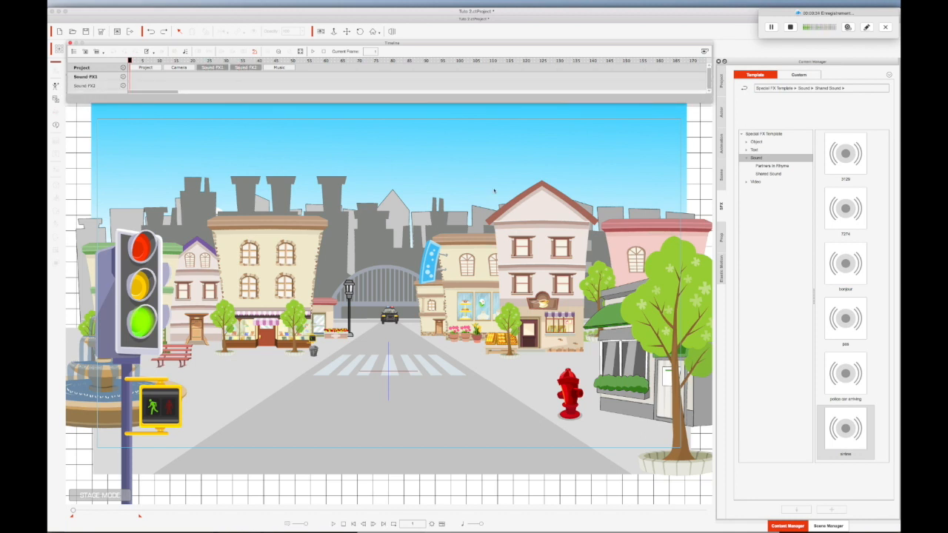
{"action": "left_click_drag", "start_coordinate": [849, 435], "coordinate": [131, 79]}
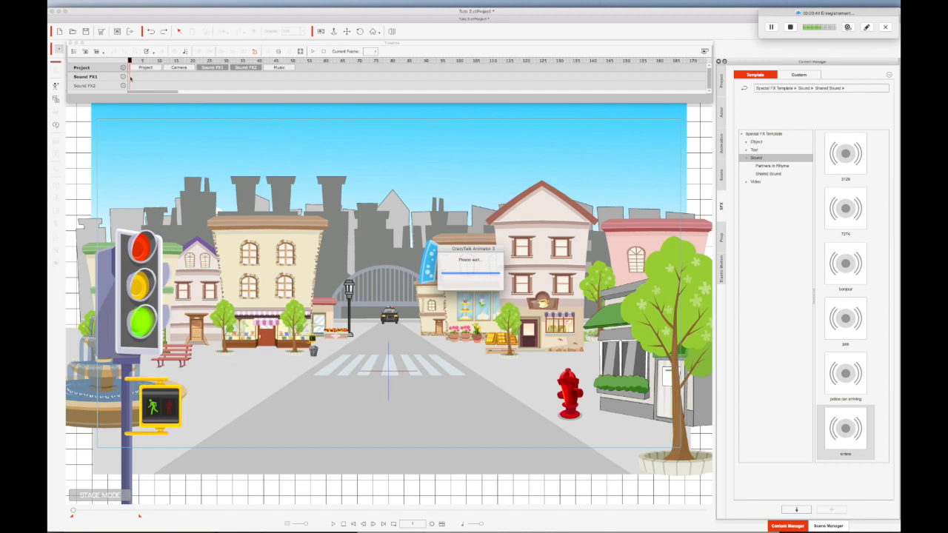
{"action": "key", "text": "space"}
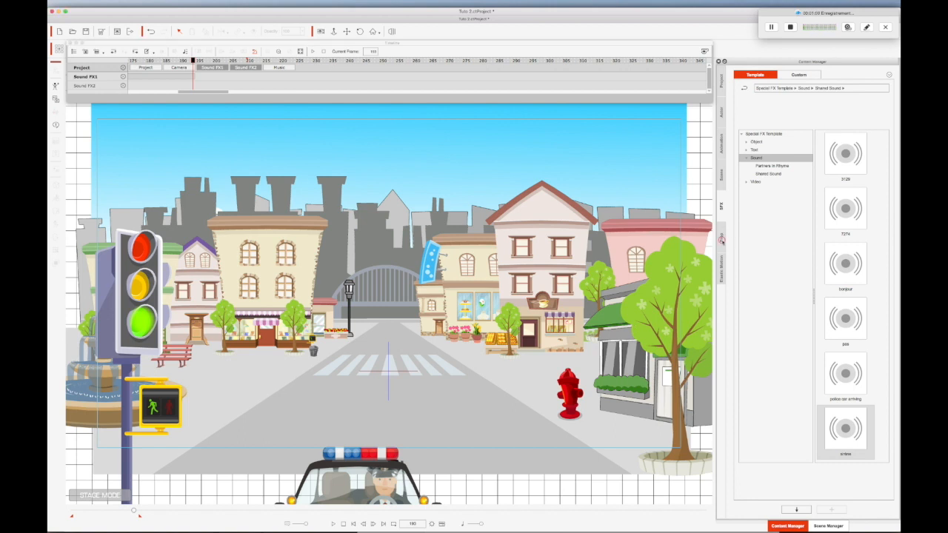
Add the Bus prop from the Transportation templates to the middle of the road at the first frame.
{"action": "left_click", "coordinate": [722, 237]}
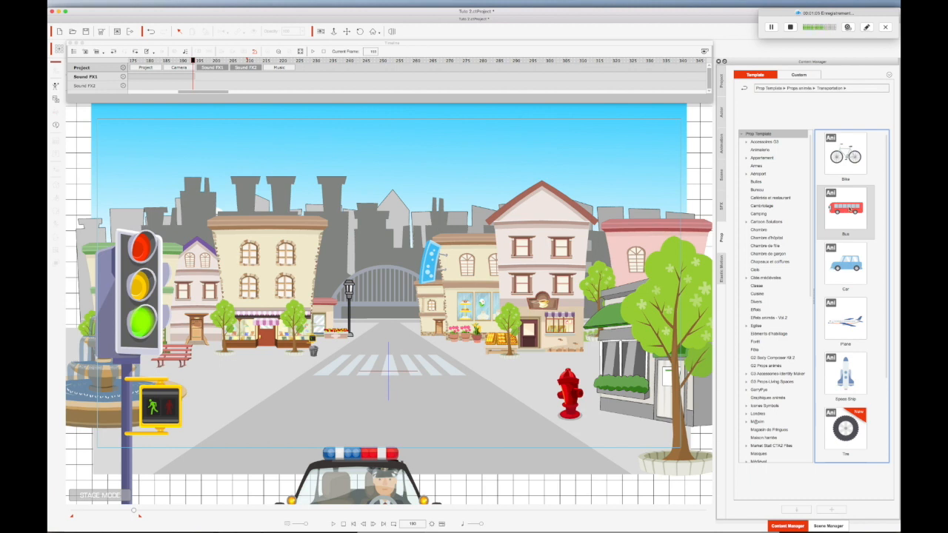
{"action": "left_click_drag", "start_coordinate": [136, 508], "coordinate": [72, 510]}
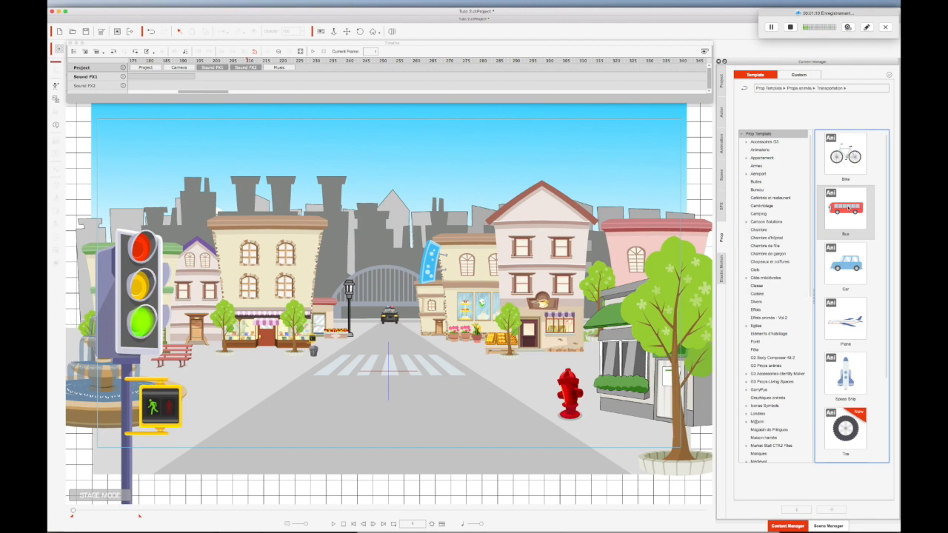
{"action": "left_click", "coordinate": [848, 209]}
{"action": "left_click_drag", "start_coordinate": [847, 210], "coordinate": [386, 379]}
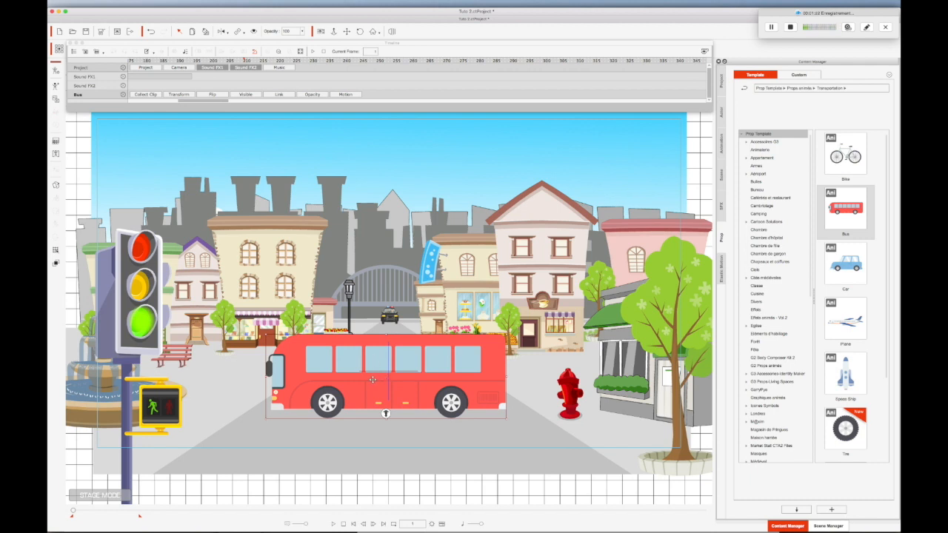
Apply the bus_moving action to the bus and return the playhead to the first frame.
{"action": "right_click", "coordinate": [374, 376]}
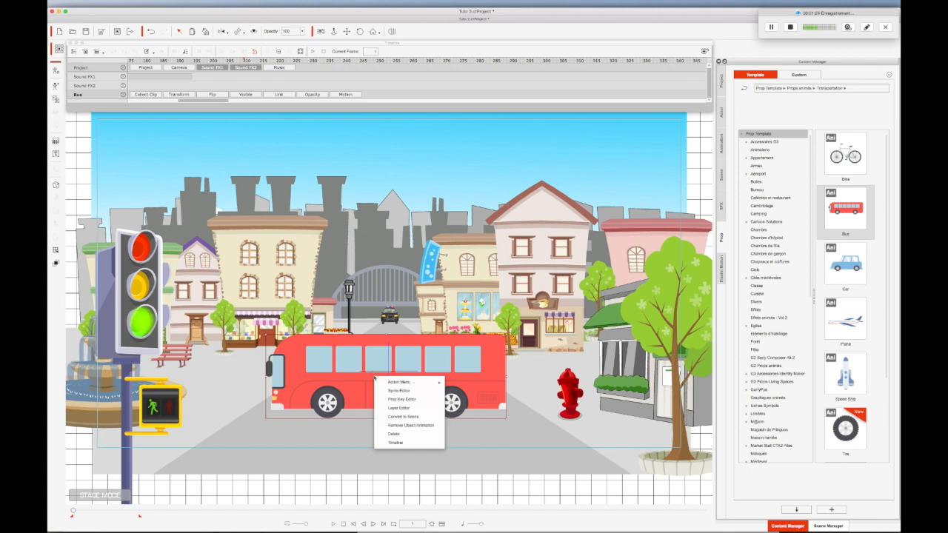
{"action": "mouse_move", "coordinate": [397, 382]}
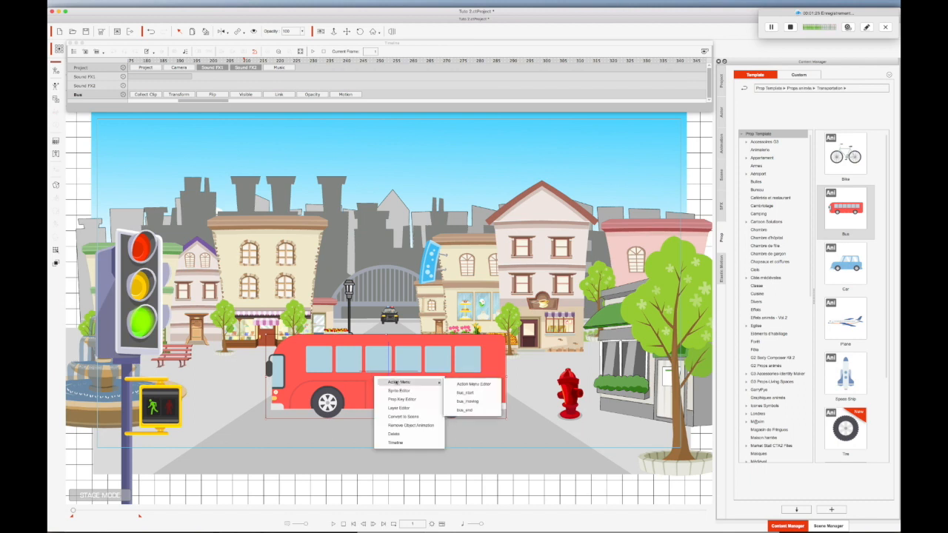
{"action": "left_click", "coordinate": [477, 402]}
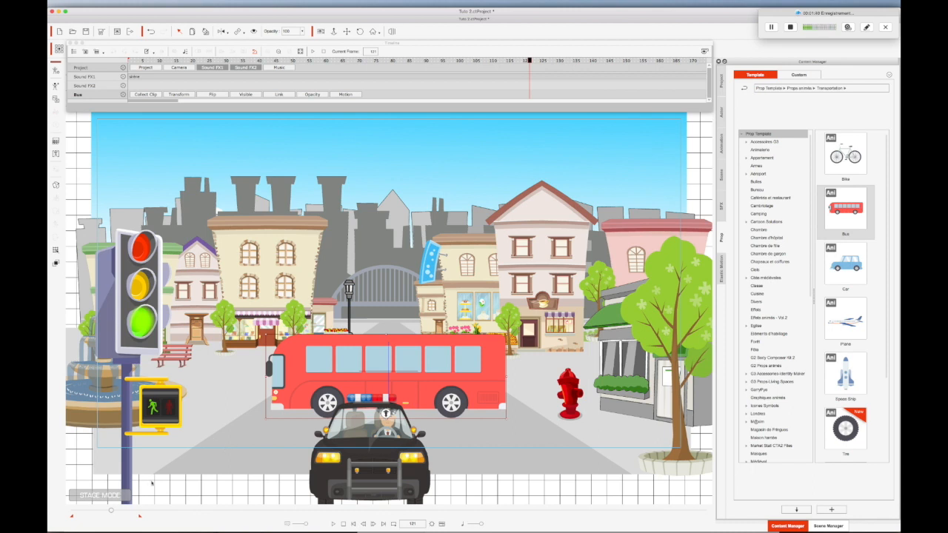
{"action": "left_click_drag", "start_coordinate": [111, 510], "coordinate": [47, 514]}
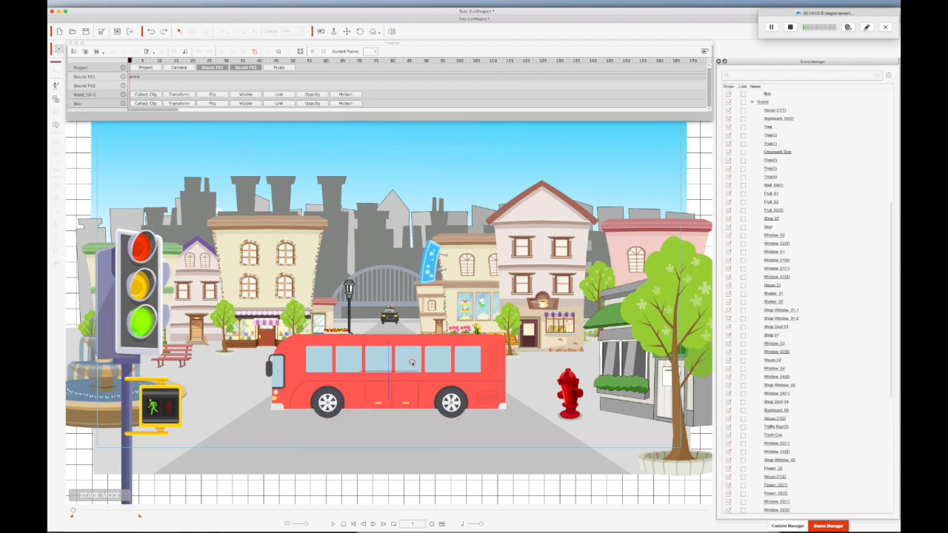
Push the bus back in depth behind the buildings and bridge using the 3D view, and return to the front view.
{"action": "left_click", "coordinate": [412, 364]}
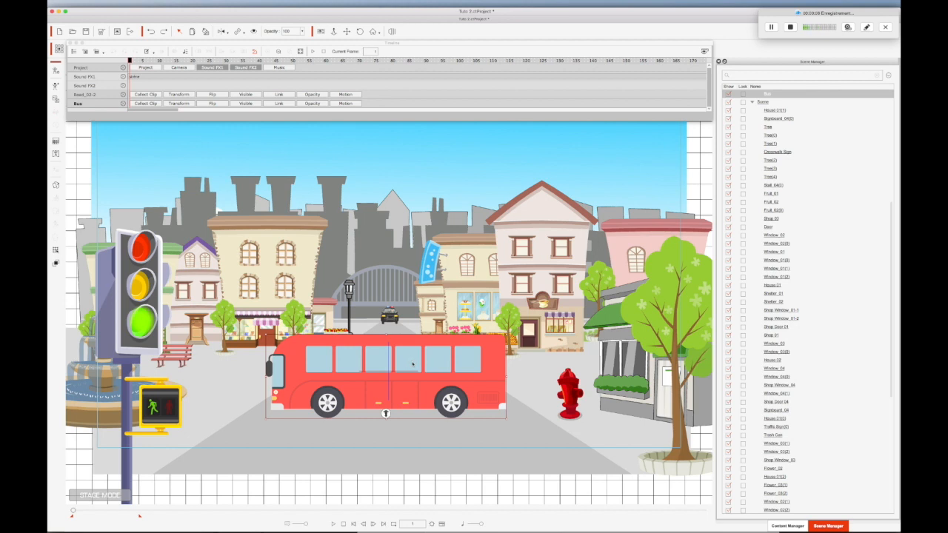
{"action": "left_click", "coordinate": [391, 31]}
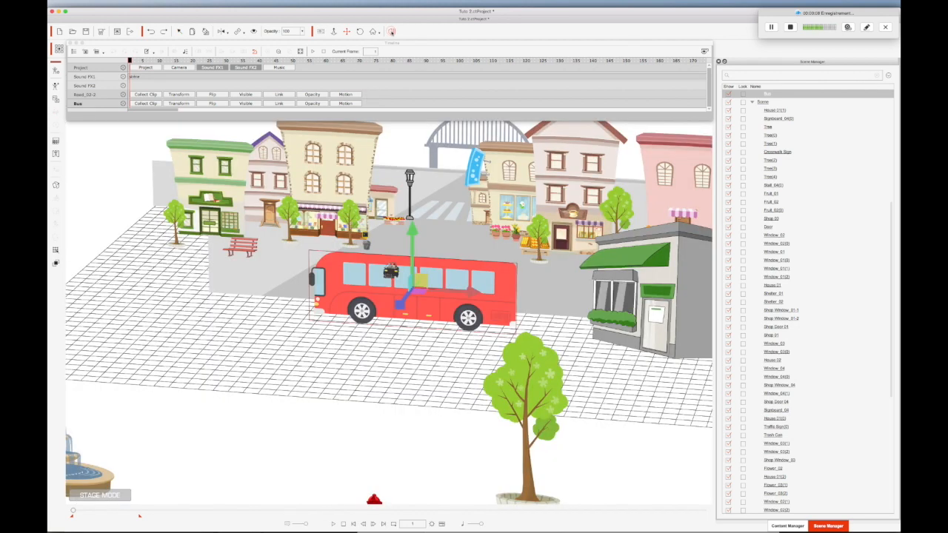
{"action": "left_click_drag", "start_coordinate": [400, 304], "coordinate": [418, 267]}
{"action": "left_click_drag", "start_coordinate": [518, 143], "coordinate": [473, 176]}
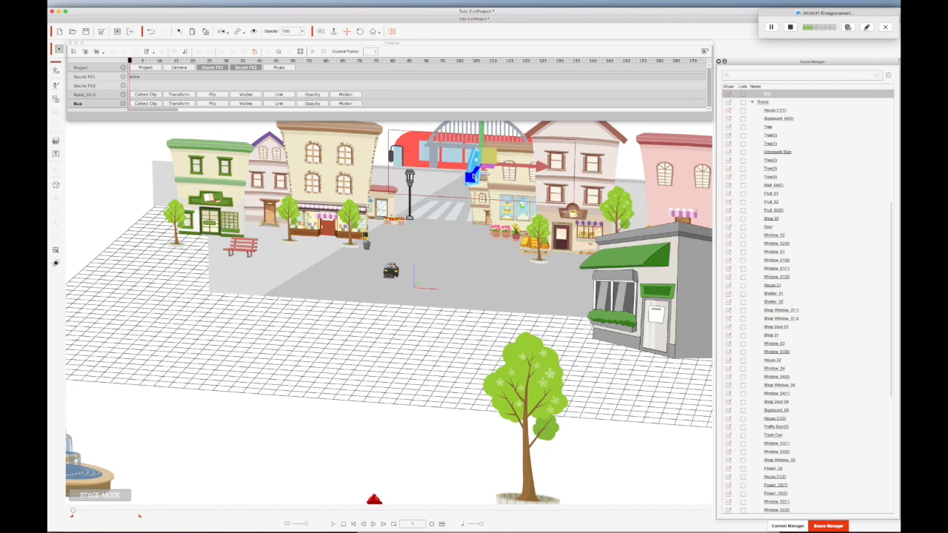
{"action": "left_click", "coordinate": [391, 31]}
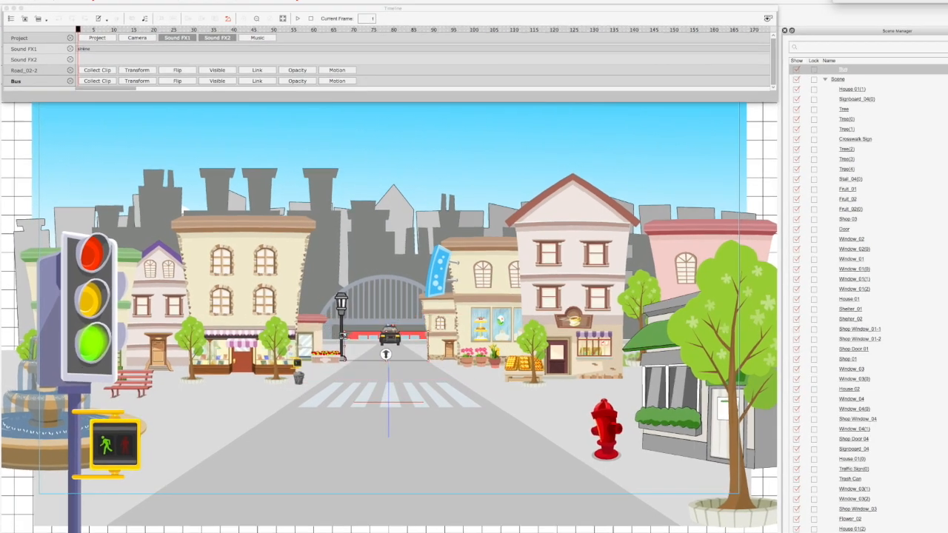
Raise the bus to the bridge deck, scale it down to fit, and hide it behind the building beside the blue sign.
{"action": "left_click_drag", "start_coordinate": [417, 353], "coordinate": [418, 314]}
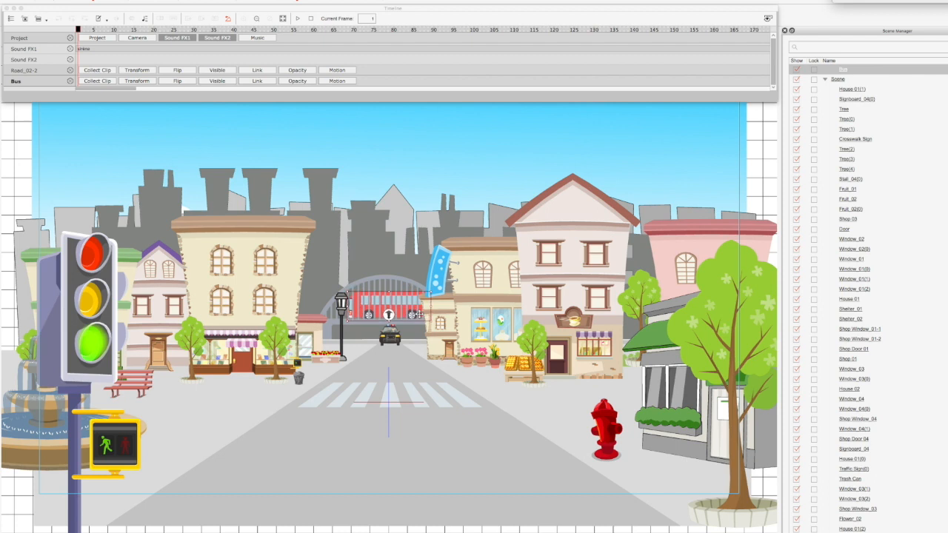
{"action": "left_click_drag", "start_coordinate": [348, 292], "coordinate": [400, 308]}
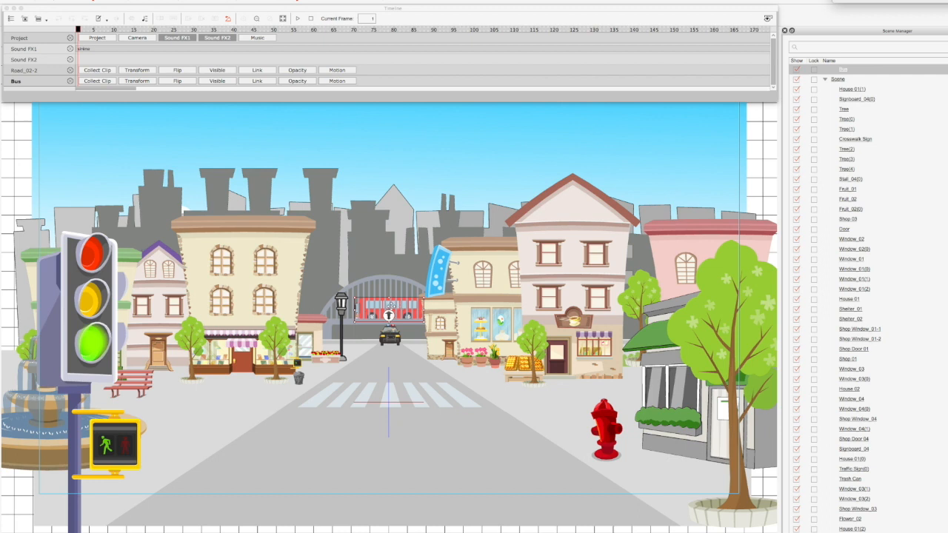
{"action": "left_click_drag", "start_coordinate": [390, 305], "coordinate": [462, 306]}
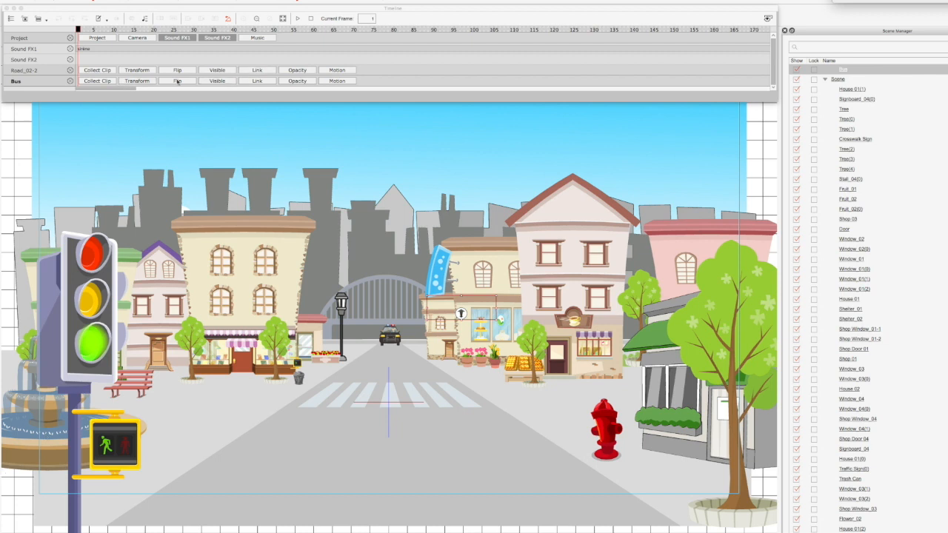
Animate the bus across the bridge with a transform key at frame 108 behind the opposite cream building, and preview the crossing.
{"action": "left_click", "coordinate": [139, 81]}
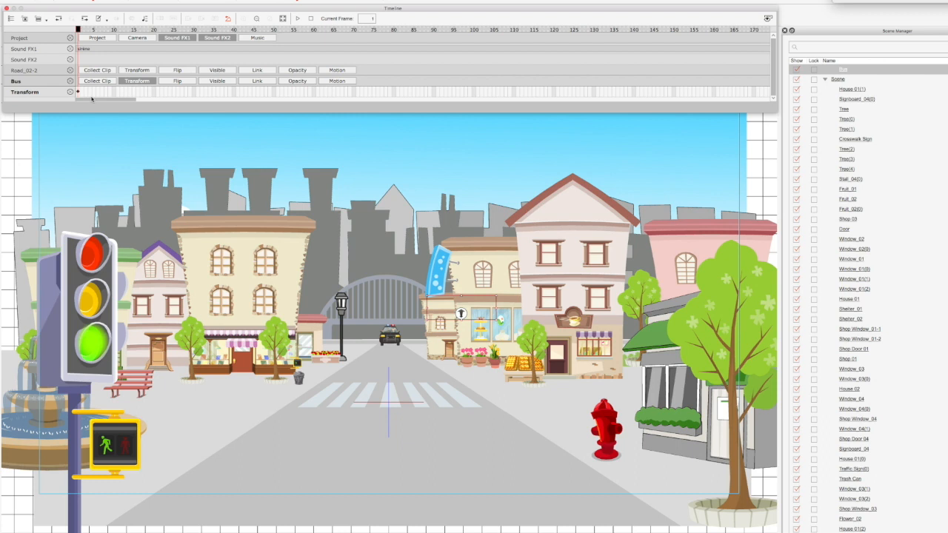
{"action": "key", "text": "space"}
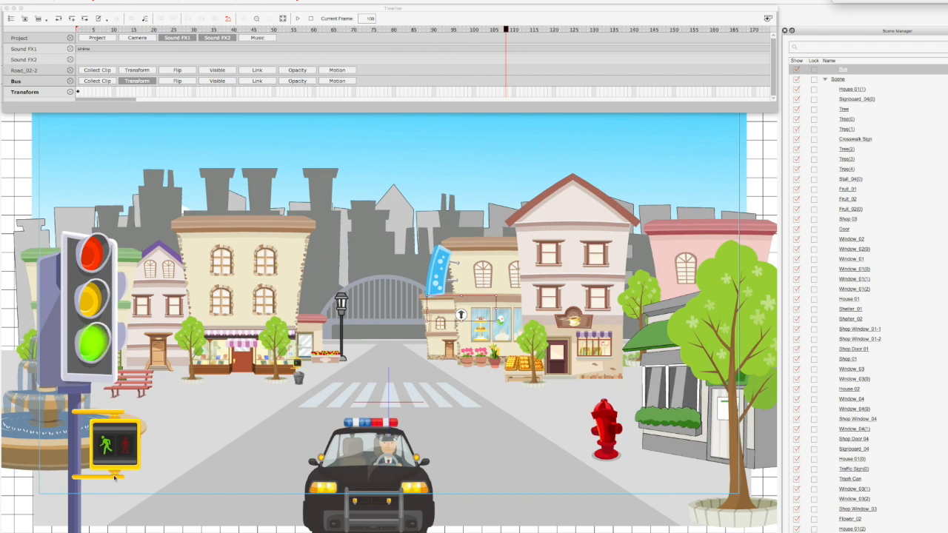
{"action": "left_click", "coordinate": [45, 93]}
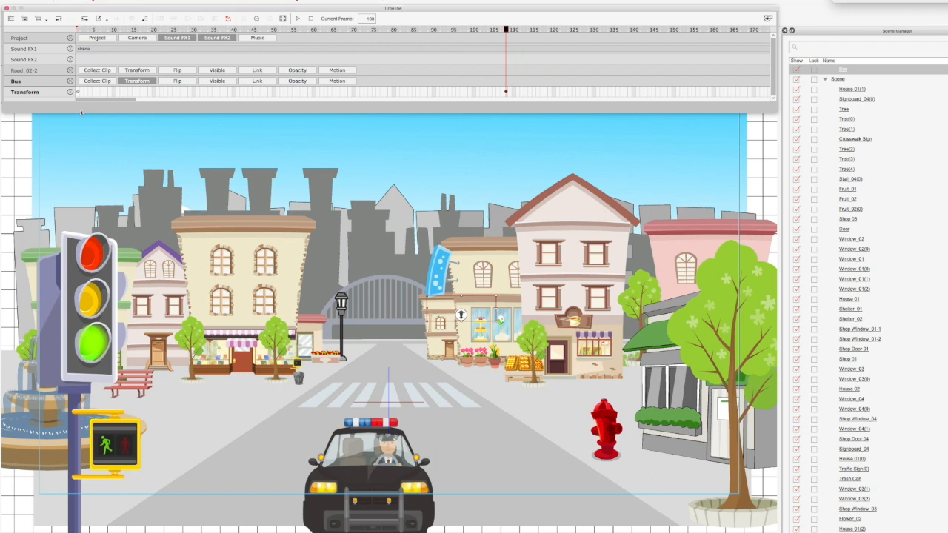
{"action": "left_click_drag", "start_coordinate": [463, 306], "coordinate": [266, 299]}
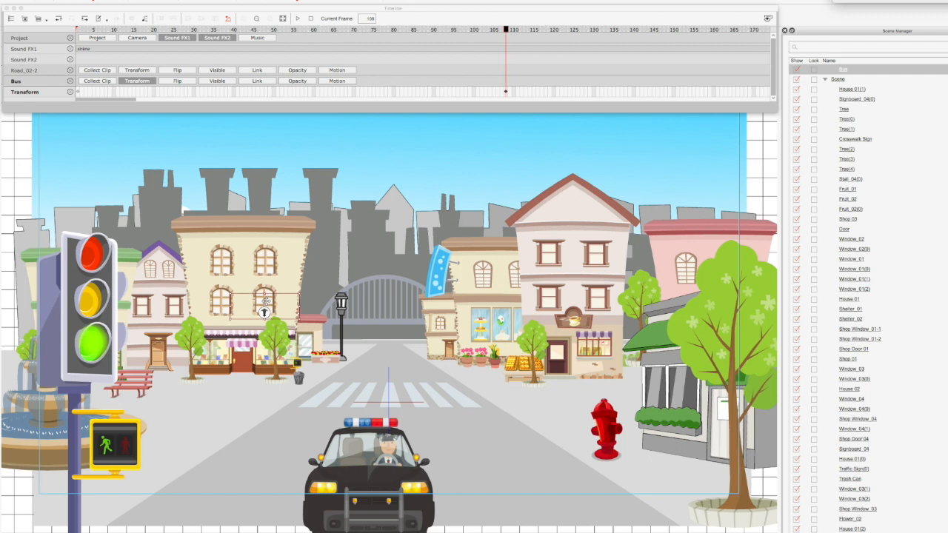
{"action": "left_click_drag", "start_coordinate": [506, 29], "coordinate": [78, 30]}
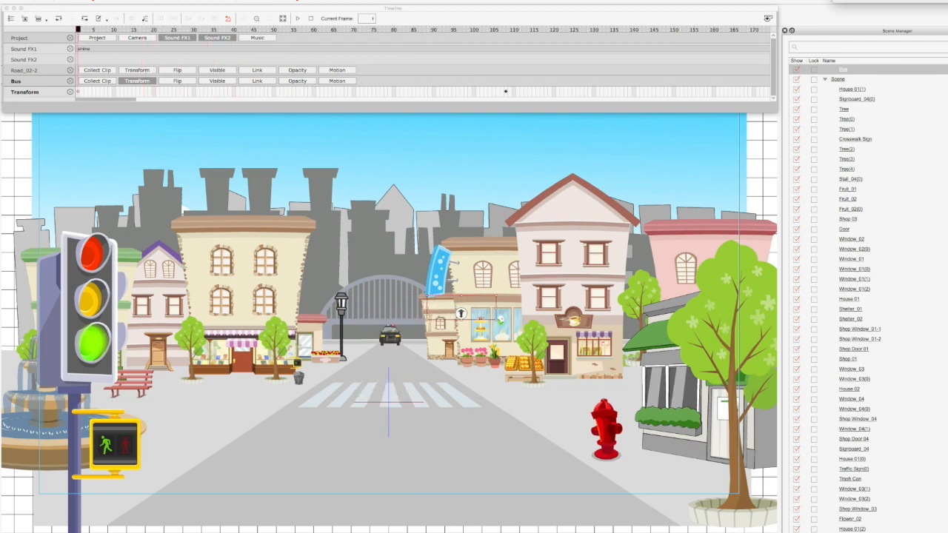
{"action": "key", "text": "space"}
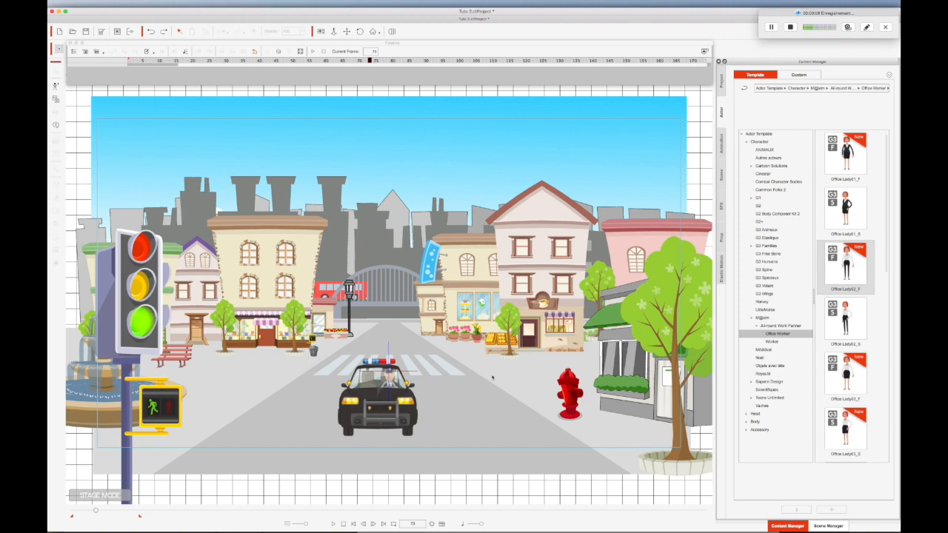
Add the Office Lady01_S actor at the first frame, scale her down, and stand her on the sidewalk by the flower pots.
{"action": "left_click_drag", "start_coordinate": [95, 511], "coordinate": [49, 513]}
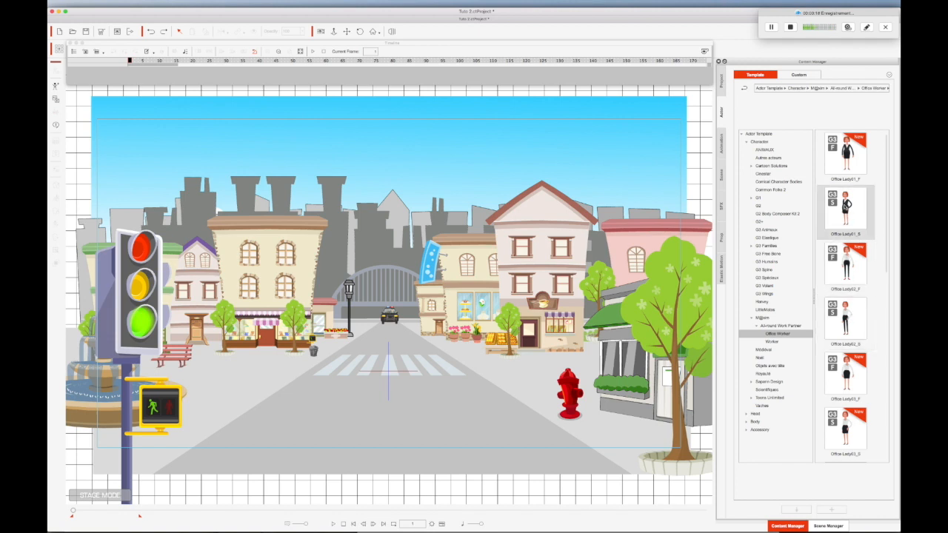
{"action": "left_click_drag", "start_coordinate": [845, 211], "coordinate": [428, 385]}
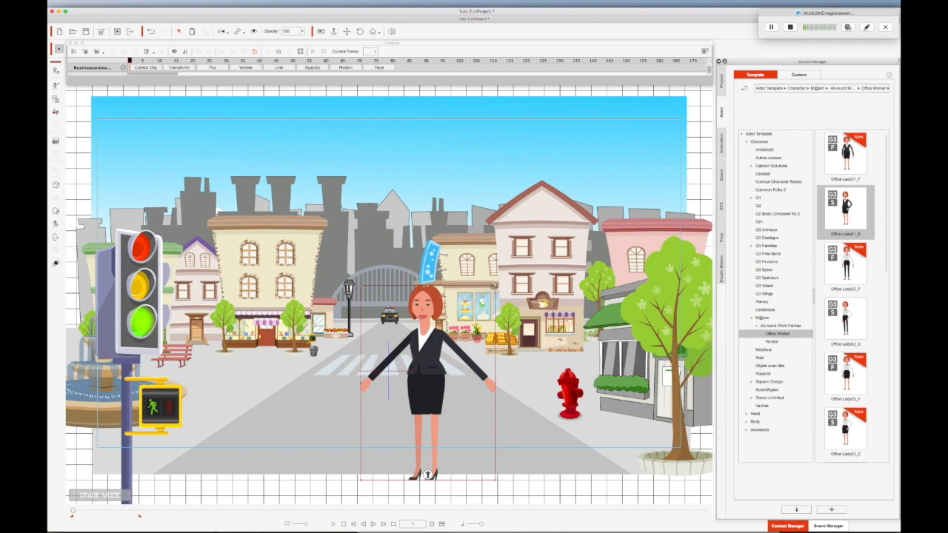
{"action": "left_click_drag", "start_coordinate": [494, 285], "coordinate": [441, 382]}
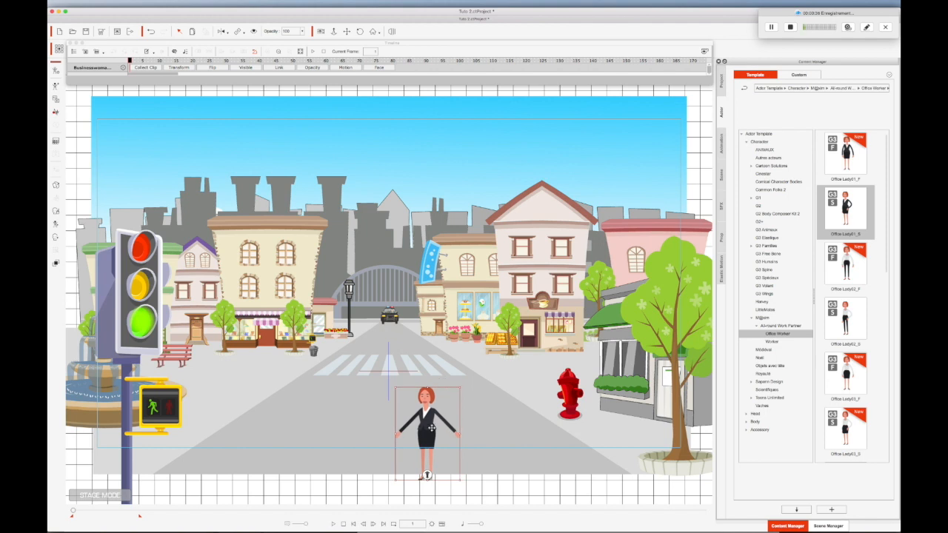
{"action": "left_click_drag", "start_coordinate": [430, 428], "coordinate": [484, 317]}
{"action": "left_click_drag", "start_coordinate": [514, 276], "coordinate": [472, 333]}
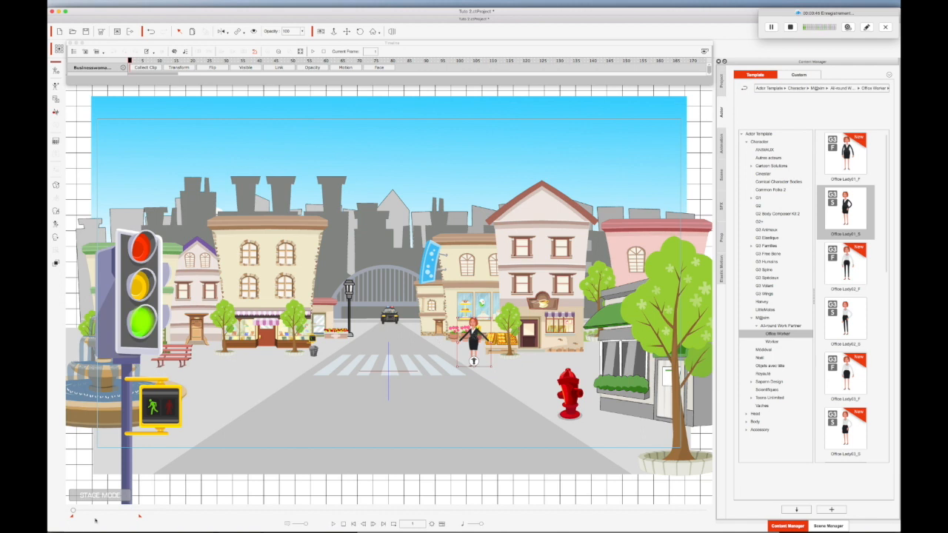
{"action": "left_click_drag", "start_coordinate": [73, 511], "coordinate": [53, 515]}
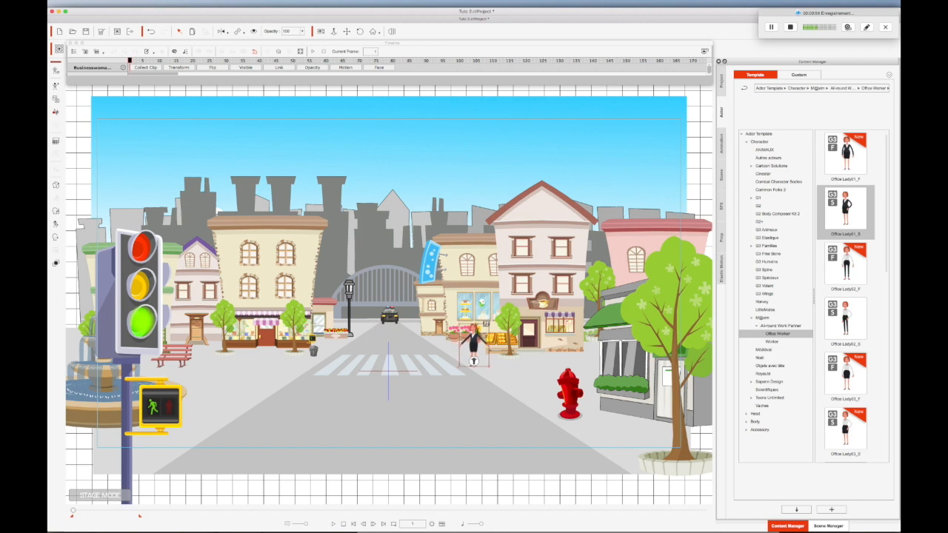
{"action": "mouse_move", "coordinate": [74, 512]}
{"action": "left_mouse_down"}
{"action": "mouse_move", "coordinate": [91, 511]}
{"action": "mouse_move", "coordinate": [64, 512]}
{"action": "left_mouse_up"}
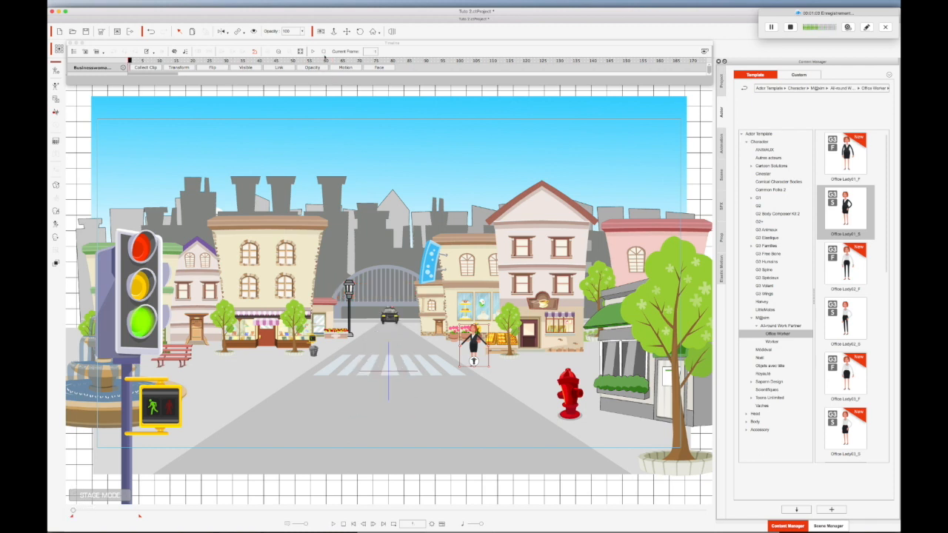
Reposition the office lady slightly farther back on the sidewalk, directly in front of the flower pots.
{"action": "left_click", "coordinate": [334, 33]}
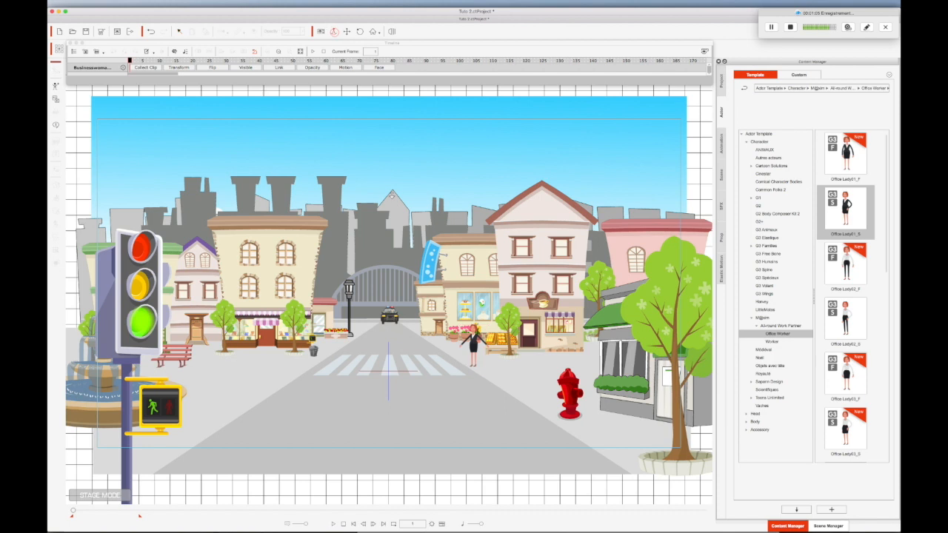
{"action": "left_click_drag", "start_coordinate": [392, 195], "coordinate": [400, 248]}
{"action": "left_click_drag", "start_coordinate": [411, 320], "coordinate": [419, 374]}
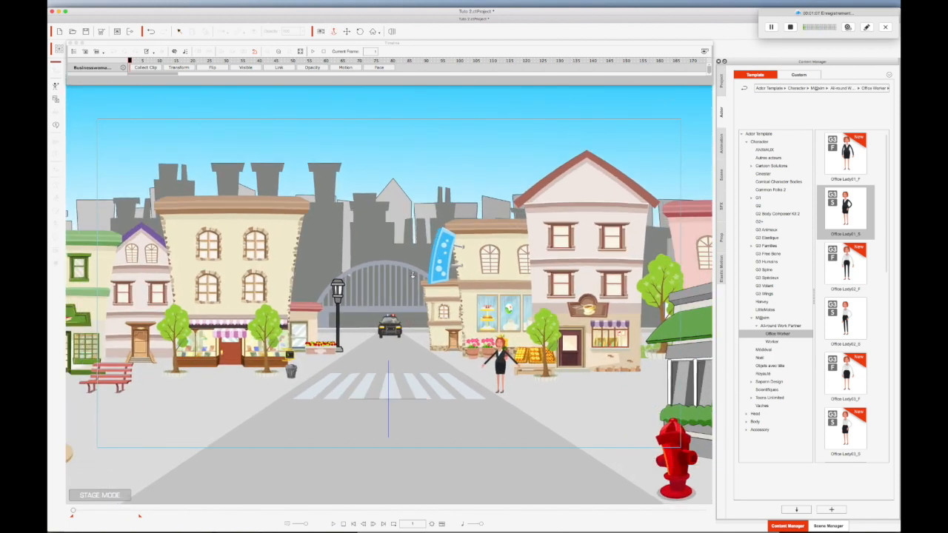
{"action": "left_click_drag", "start_coordinate": [423, 195], "coordinate": [447, 392]}
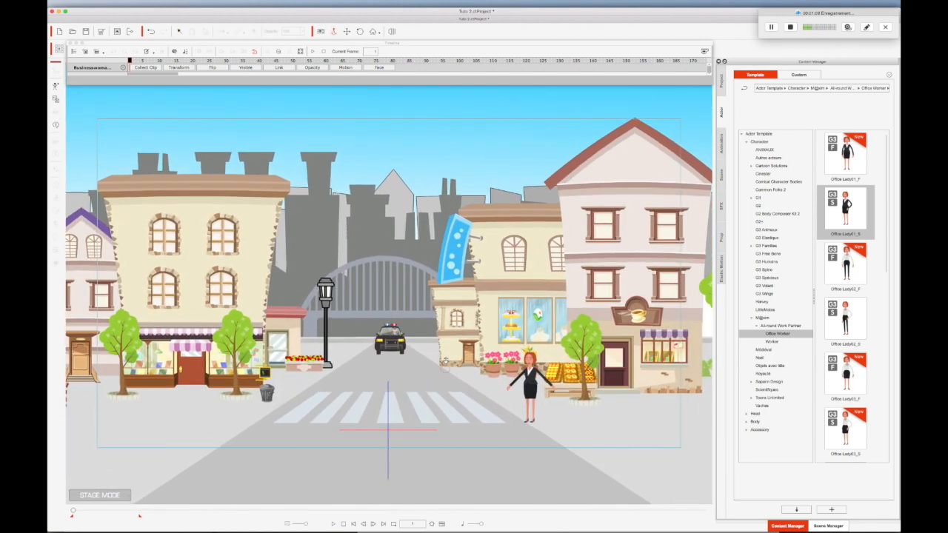
{"action": "left_click_drag", "start_coordinate": [446, 319], "coordinate": [447, 348]}
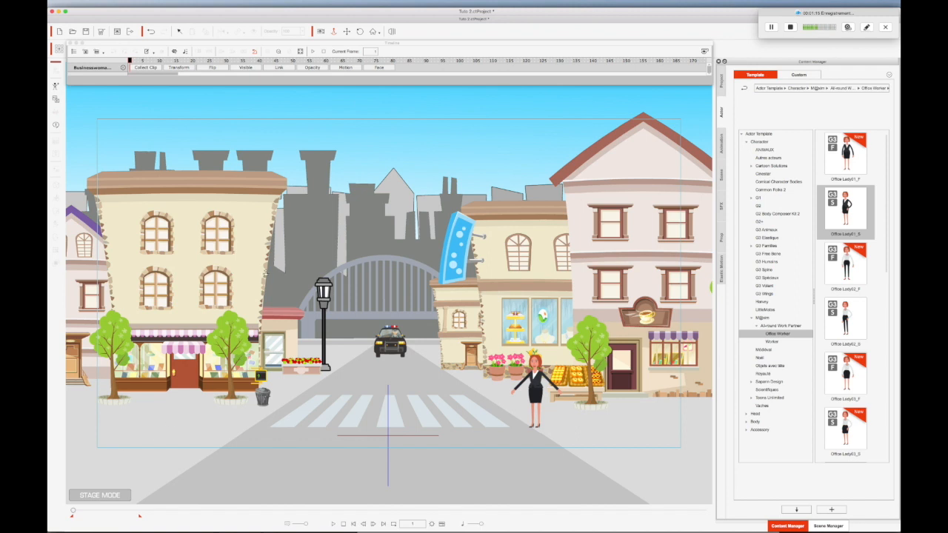
{"action": "left_click", "coordinate": [178, 31]}
{"action": "left_click", "coordinate": [538, 389]}
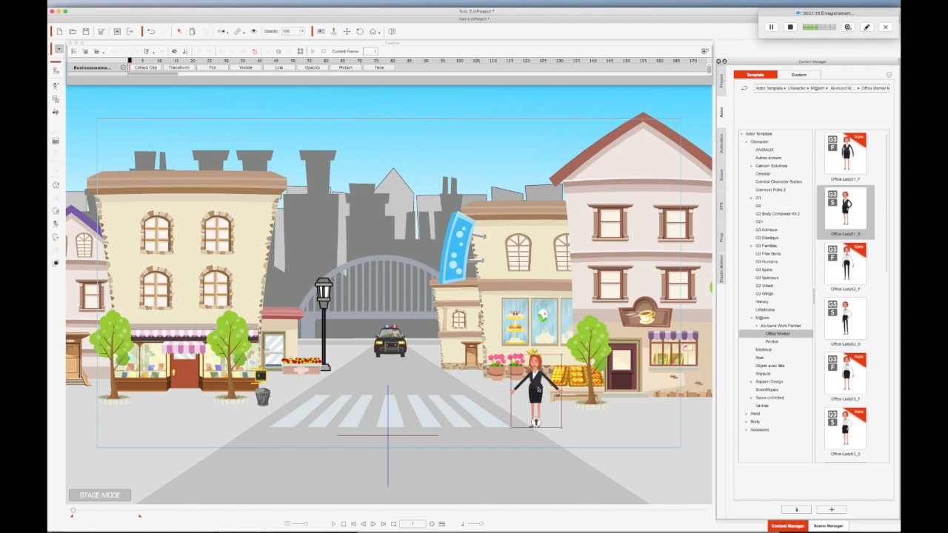
{"action": "left_click_drag", "start_coordinate": [538, 390], "coordinate": [522, 374]}
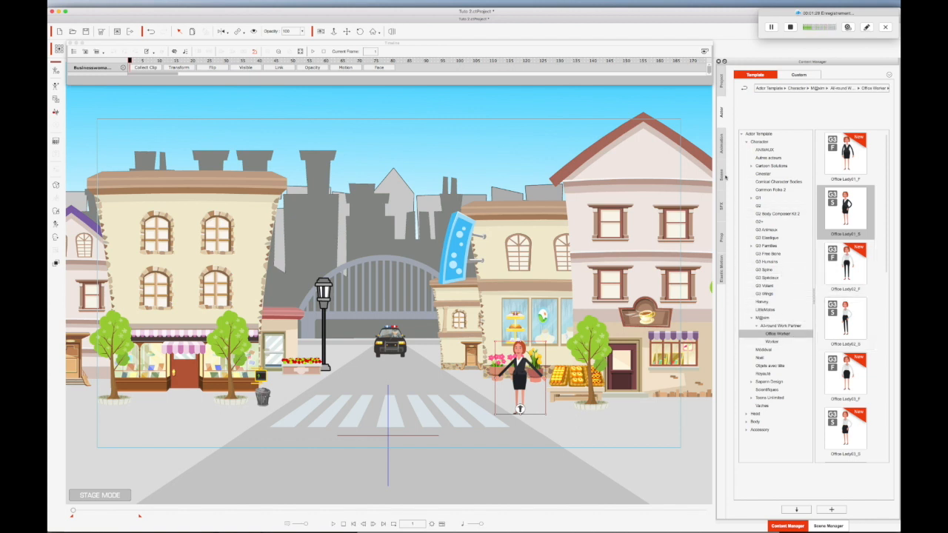
Apply the Stand_01 and Stand_03 female poses from G3 Poses Mode to the office lady and preview the result.
{"action": "left_click", "coordinate": [720, 146]}
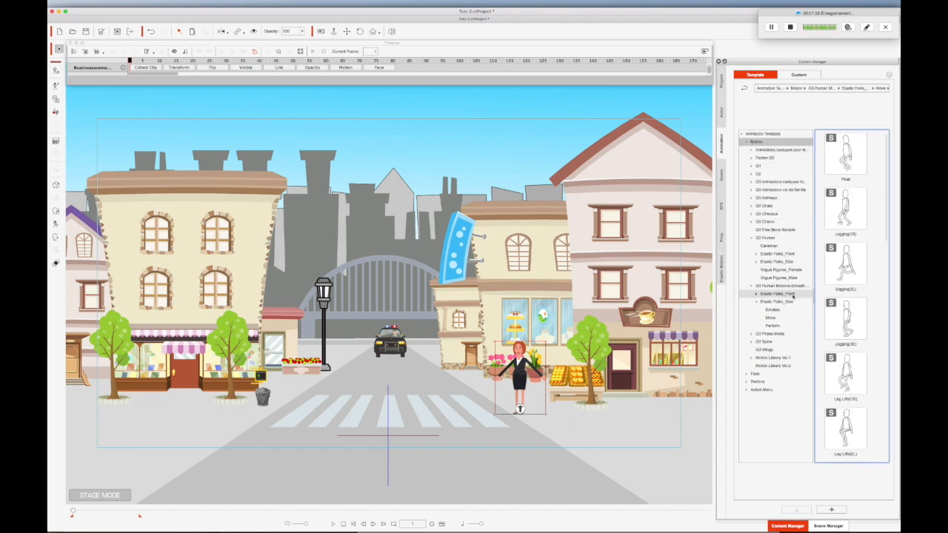
{"action": "left_click", "coordinate": [752, 335]}
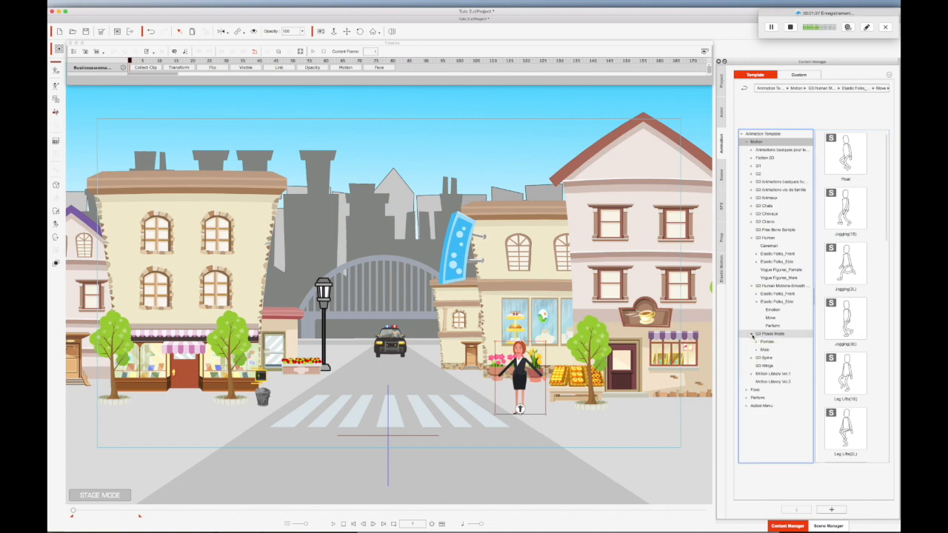
{"action": "left_click", "coordinate": [755, 342]}
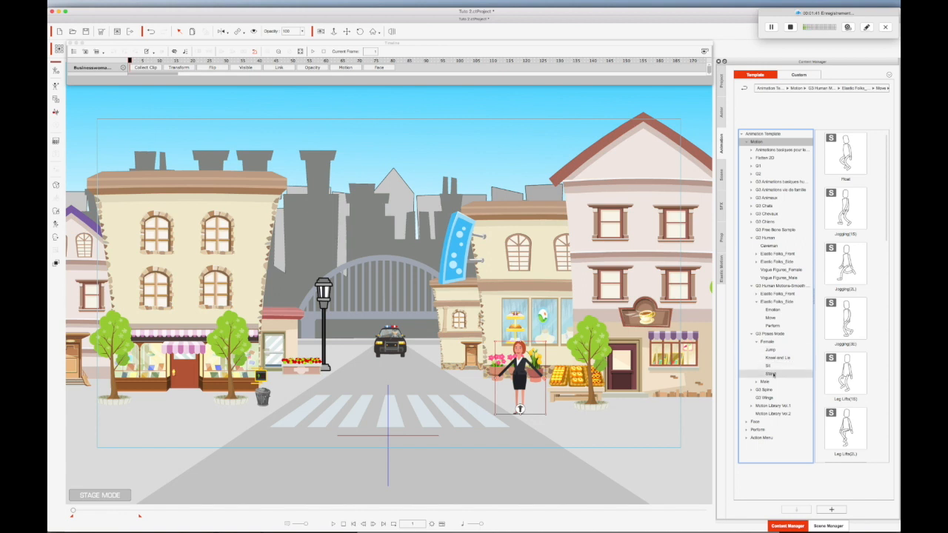
{"action": "left_click", "coordinate": [771, 374]}
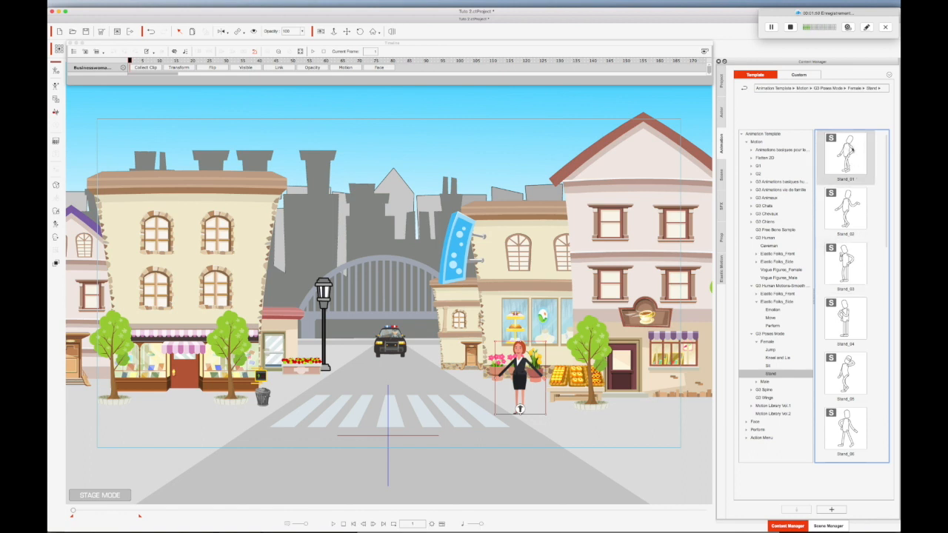
{"action": "double_click", "coordinate": [847, 150]}
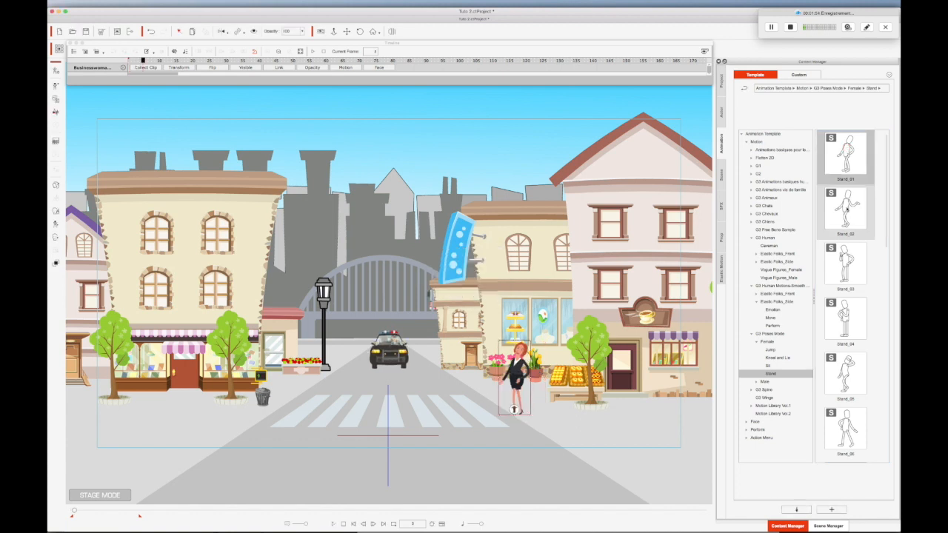
{"action": "double_click", "coordinate": [848, 272]}
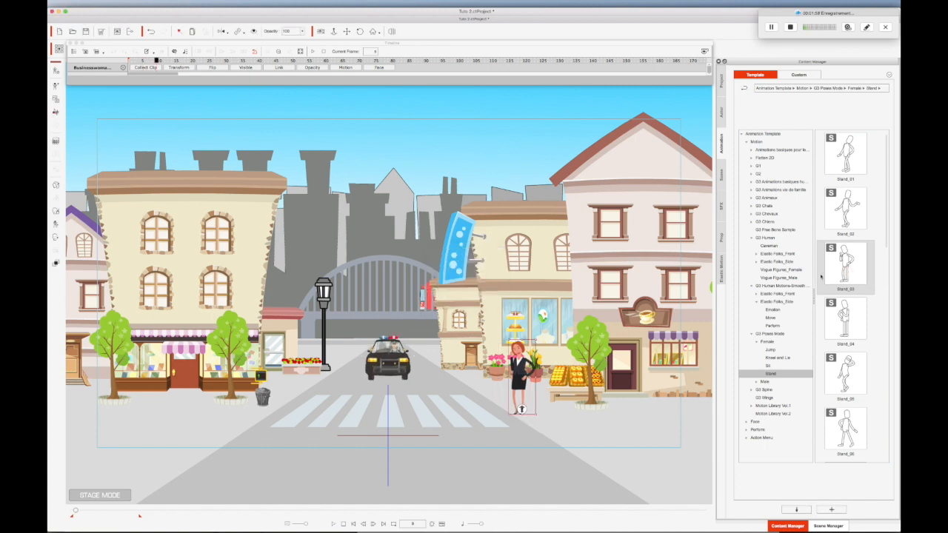
{"action": "left_click_drag", "start_coordinate": [75, 511], "coordinate": [73, 510]}
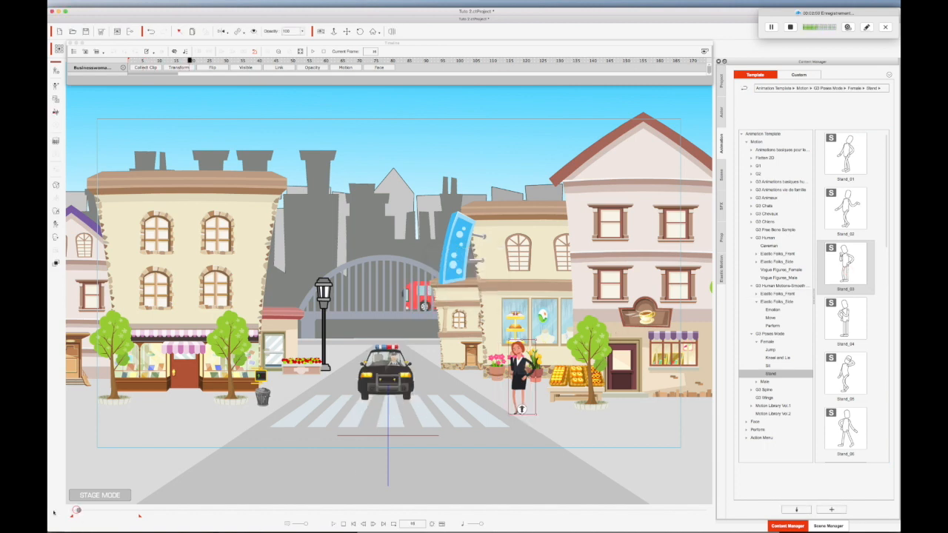
{"action": "key", "text": "space"}
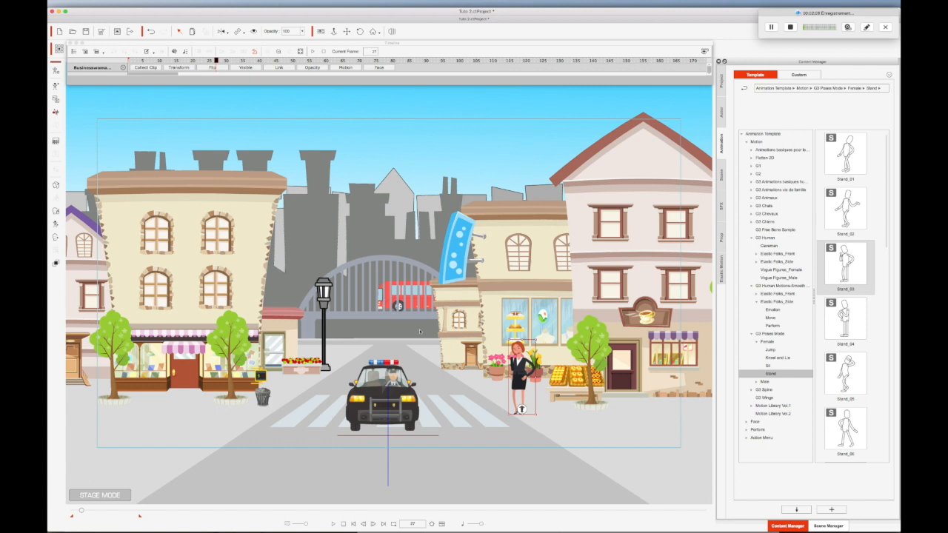
Show the office lady's Transform and Motion tracks in the timeline.
{"action": "left_click", "coordinate": [441, 523]}
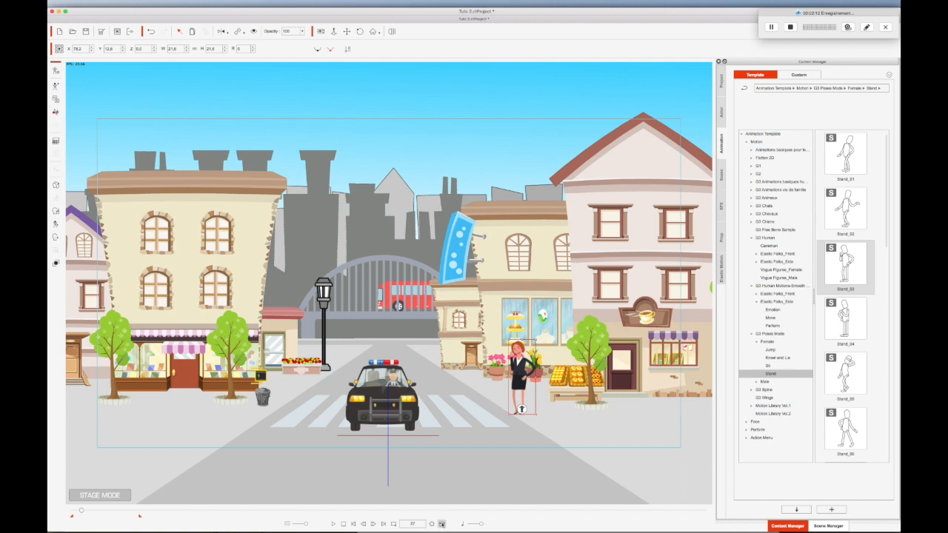
{"action": "left_click", "coordinate": [441, 524]}
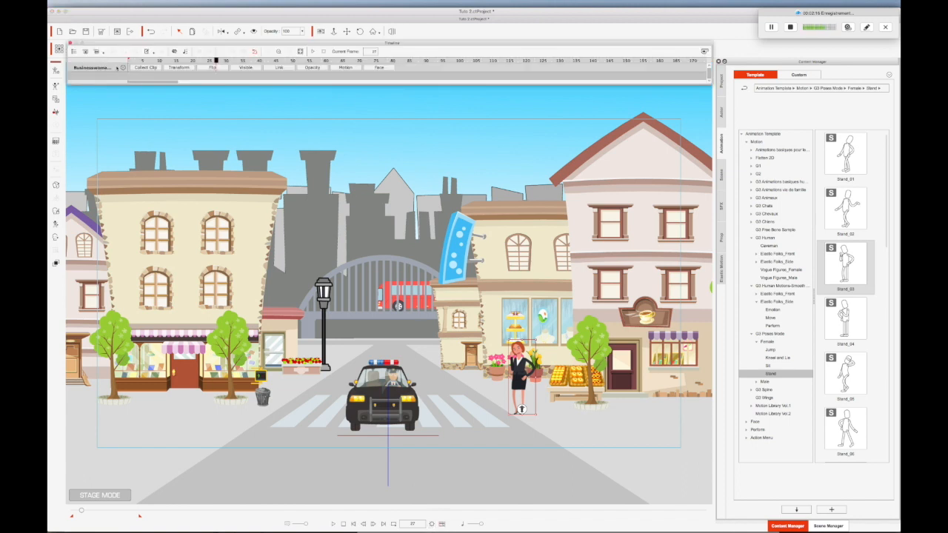
{"action": "left_click", "coordinate": [176, 66]}
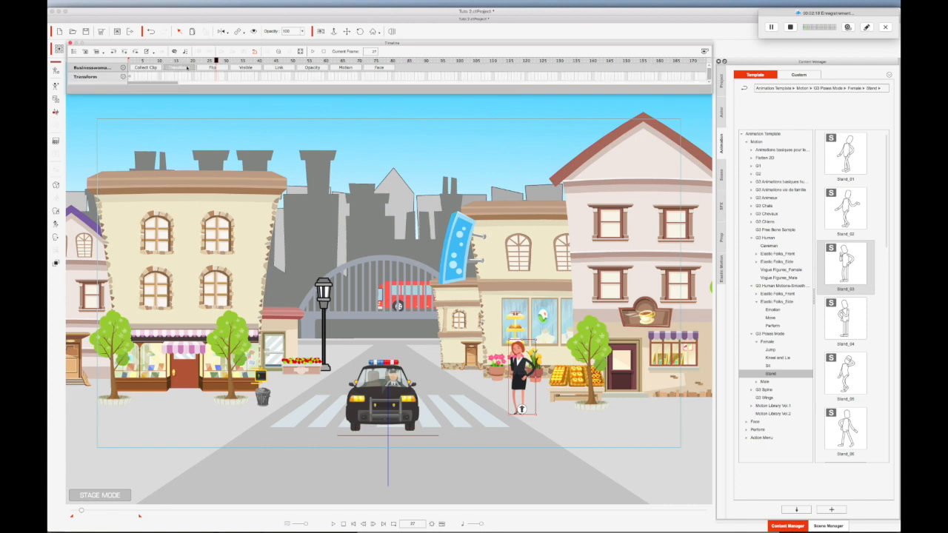
{"action": "left_click", "coordinate": [343, 67]}
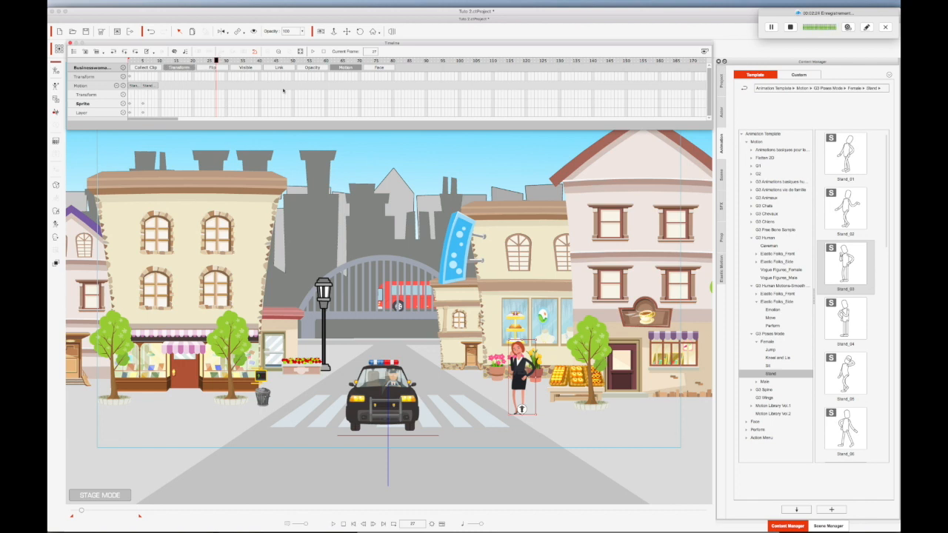
Play the scene to frame 57 and add a transform key there for the office lady.
{"action": "left_click_drag", "start_coordinate": [219, 66], "coordinate": [143, 65]}
{"action": "key", "text": "space"}
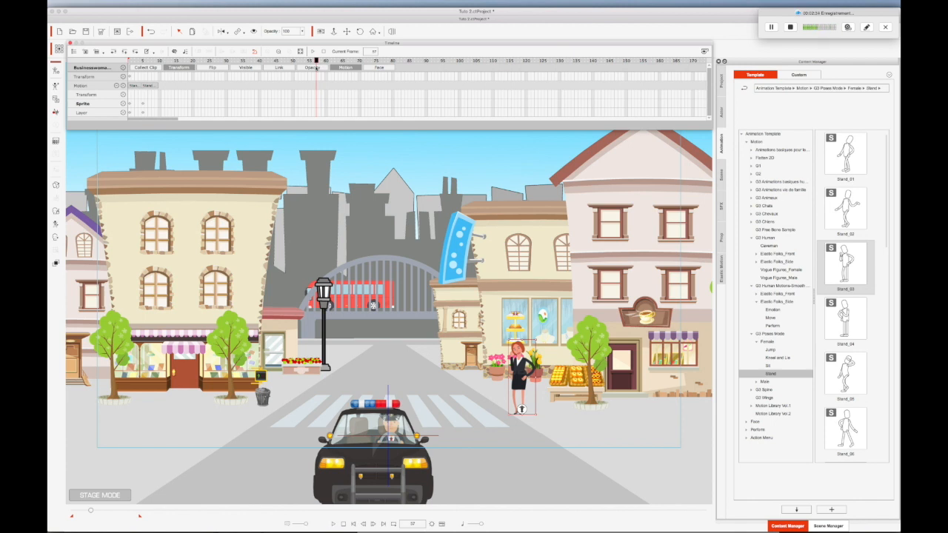
{"action": "left_click", "coordinate": [103, 76]}
{"action": "key", "text": "v"}
{"action": "left_click", "coordinate": [106, 95]}
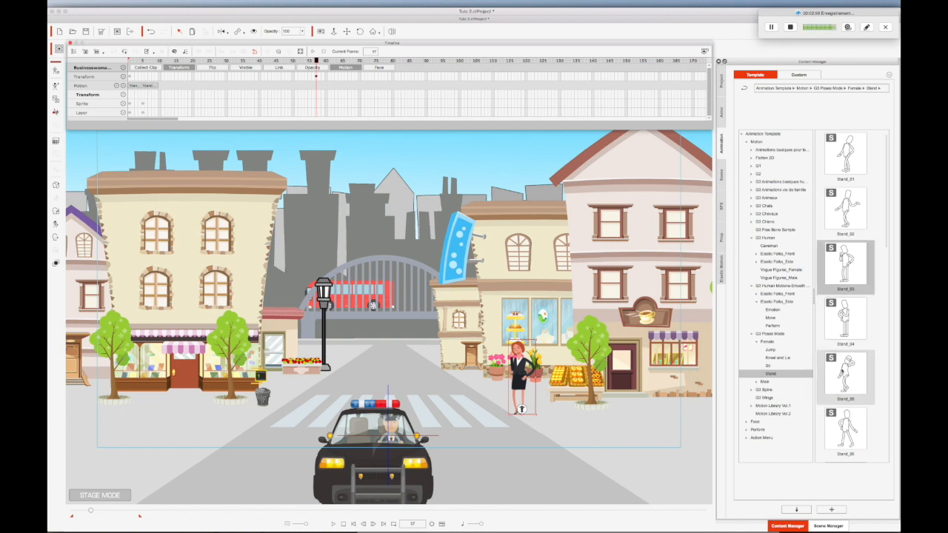
Apply the Walk(1S) motion from G3 Human, Elastic Folks_Side, Move to the office lady at frame 57.
{"action": "left_click", "coordinate": [789, 376]}
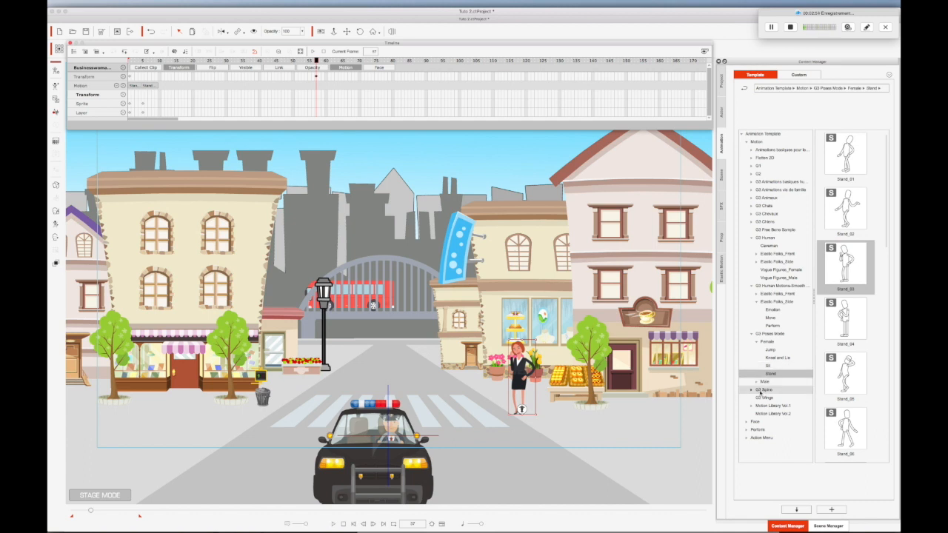
{"action": "left_click", "coordinate": [757, 303]}
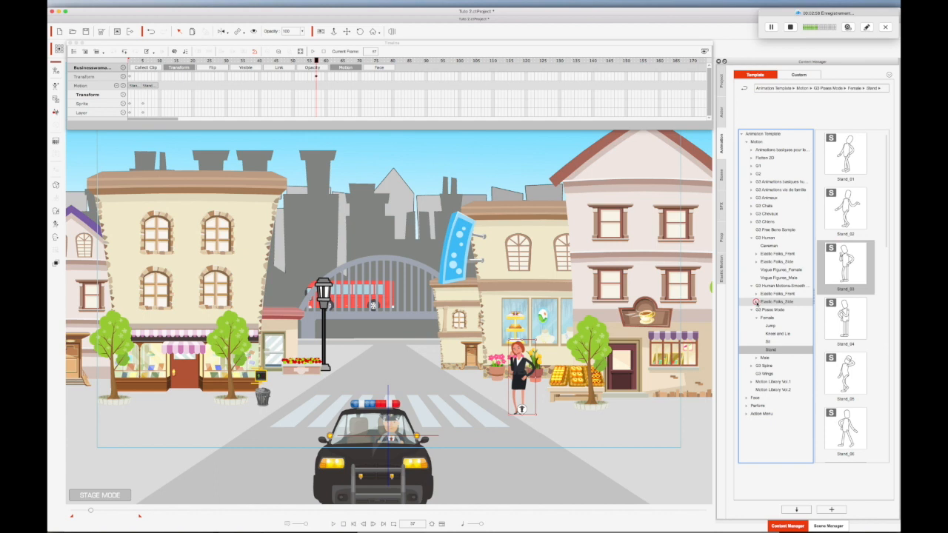
{"action": "left_click", "coordinate": [756, 302]}
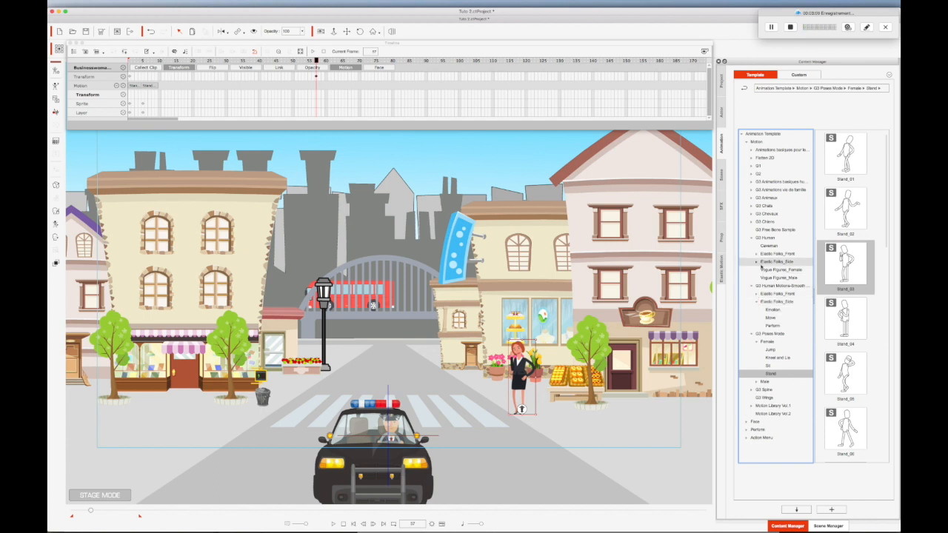
{"action": "left_click", "coordinate": [755, 261]}
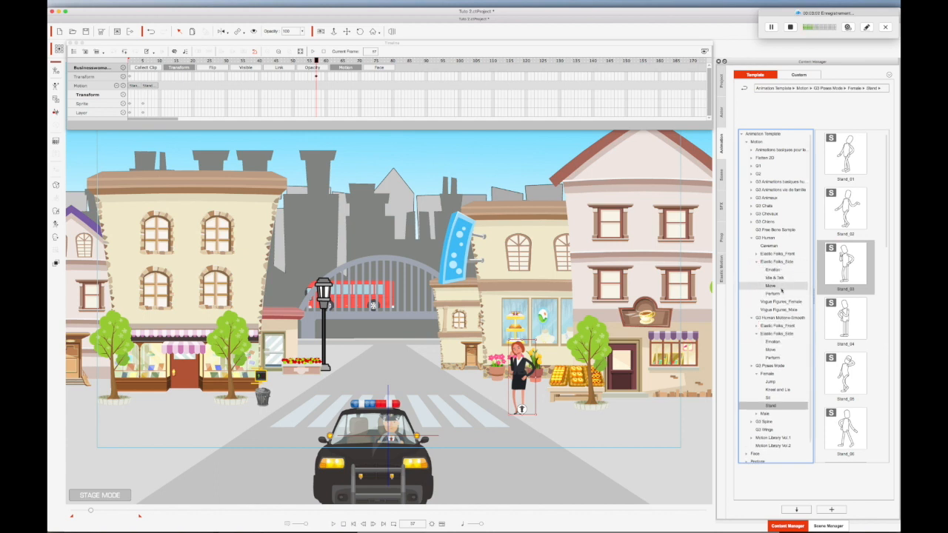
{"action": "left_click", "coordinate": [771, 286]}
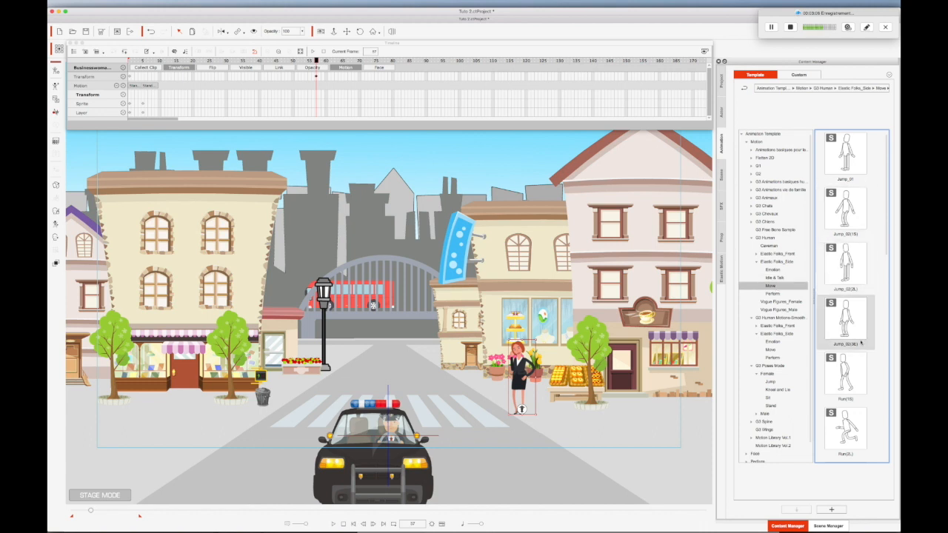
{"action": "scroll", "coordinate": [859, 348], "scroll_direction": "down", "scroll_amount": 5}
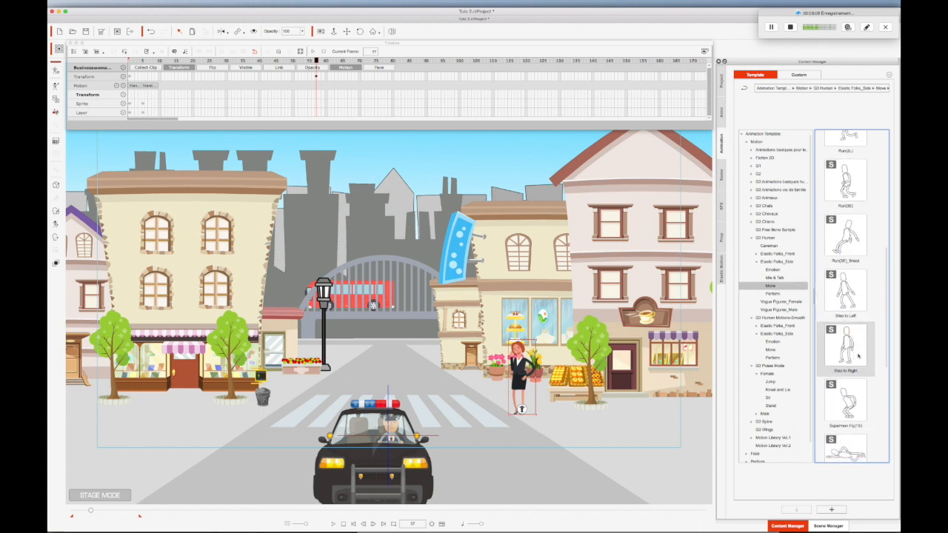
{"action": "scroll", "coordinate": [858, 357], "scroll_direction": "down", "scroll_amount": 3}
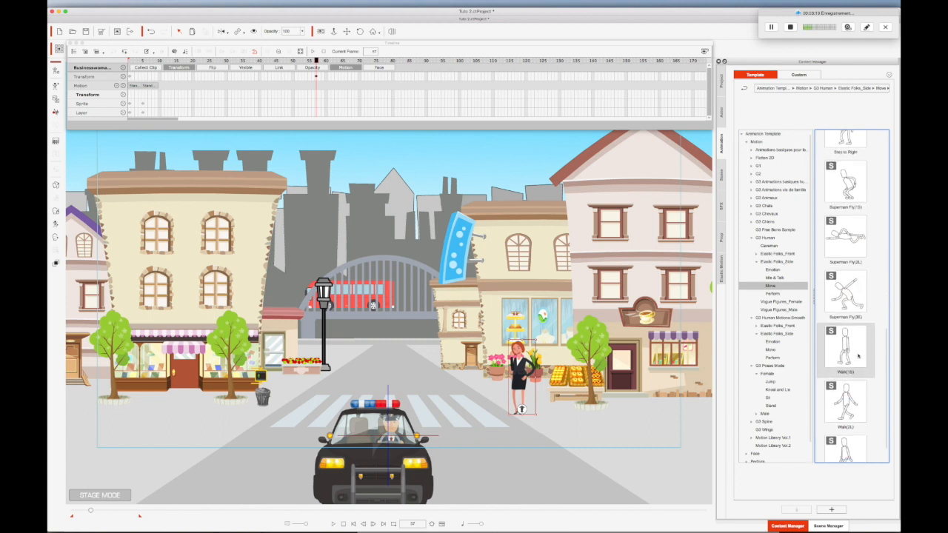
{"action": "scroll", "coordinate": [858, 356], "scroll_direction": "down", "scroll_amount": 1}
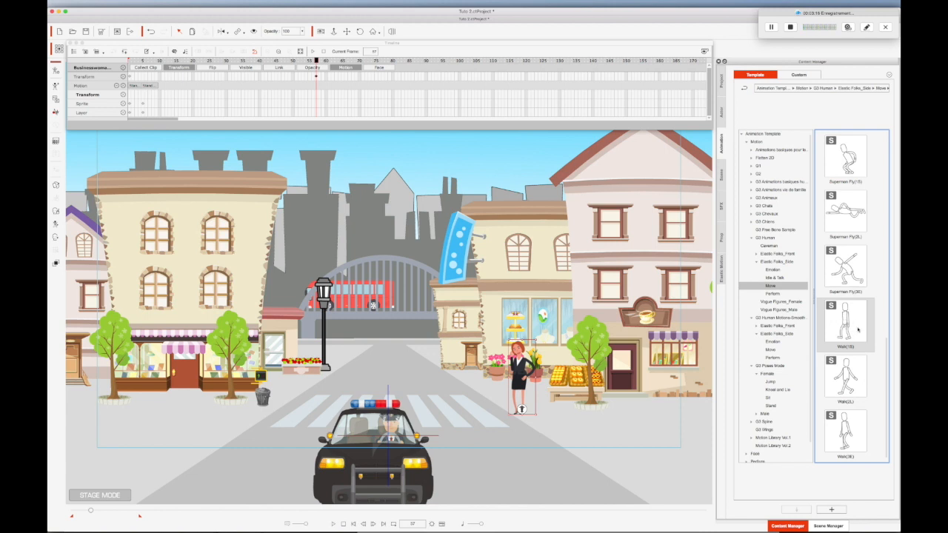
{"action": "double_click", "coordinate": [848, 324]}
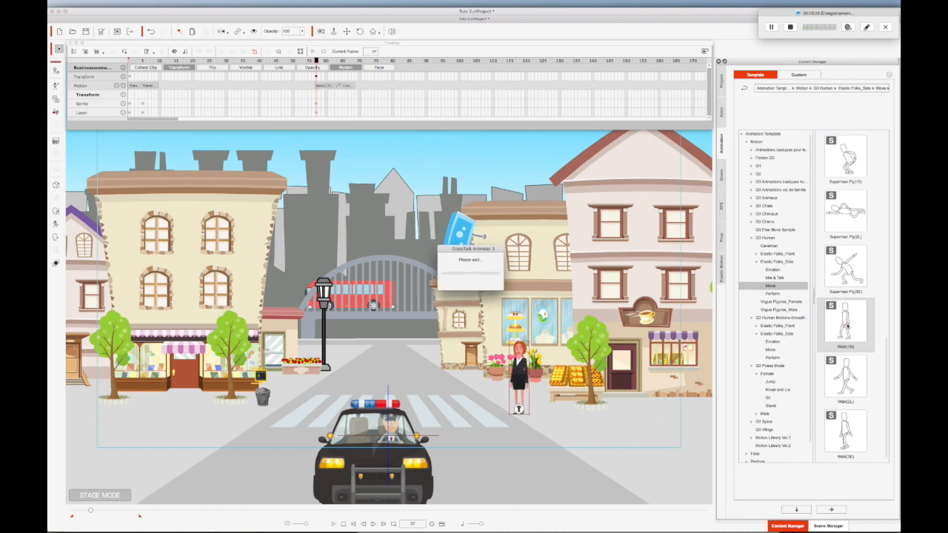
Extend the office lady's walk with four consecutive Walk(2L) motions after the starting clip.
{"action": "double_click", "coordinate": [846, 378]}
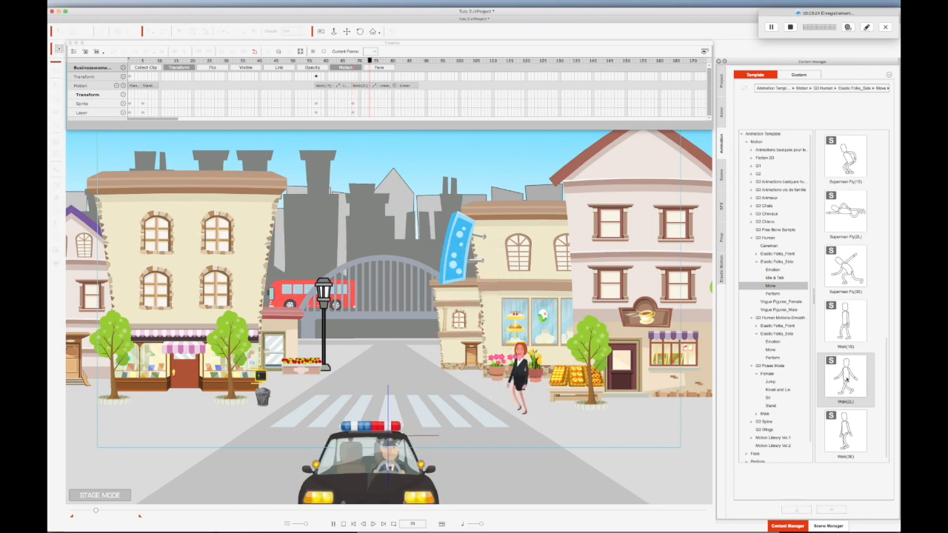
{"action": "double_click", "coordinate": [846, 378]}
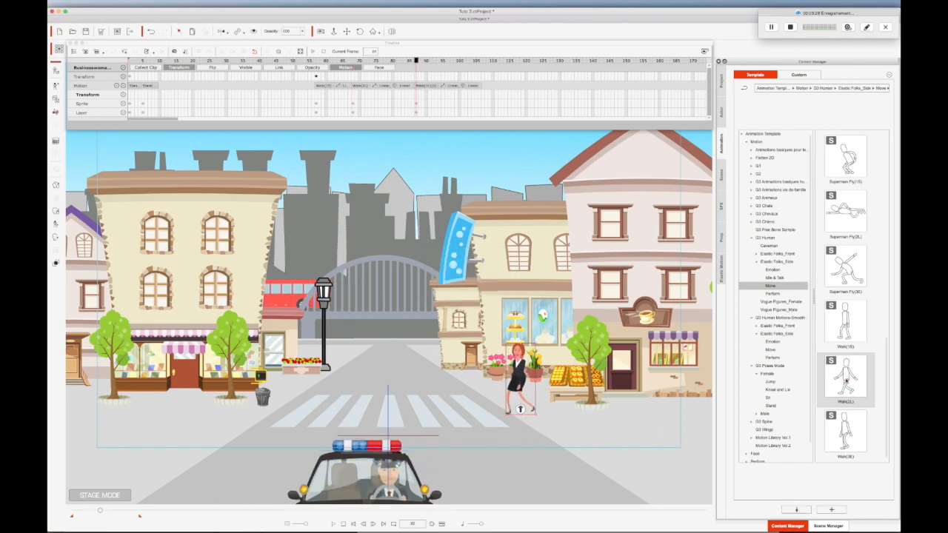
{"action": "double_click", "coordinate": [846, 378]}
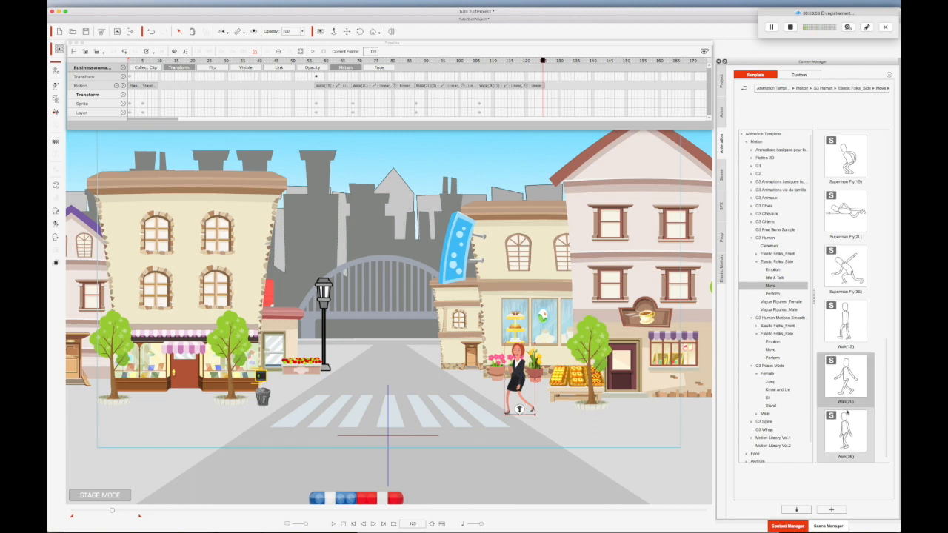
{"action": "double_click", "coordinate": [846, 379]}
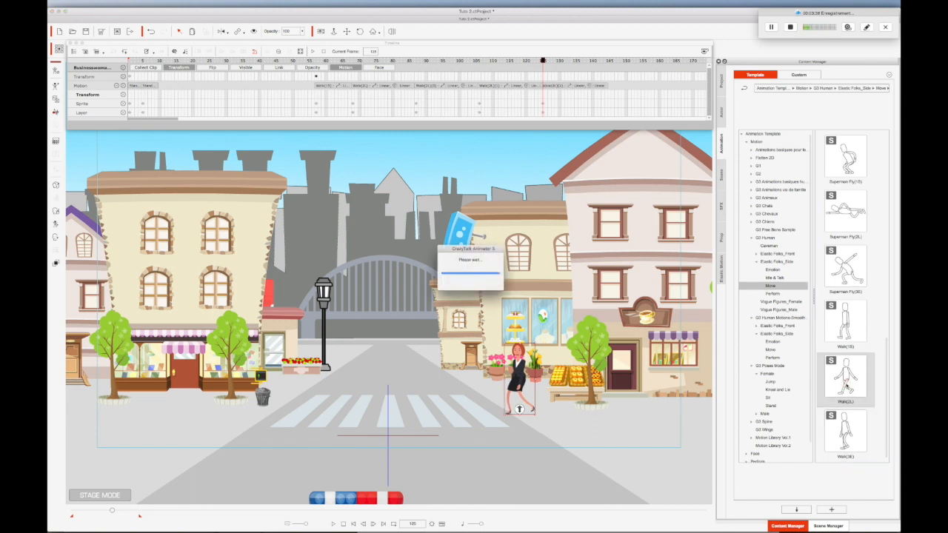
End the walk with Walk(3E) and move the office lady across the street beside the trash can at its last frame.
{"action": "double_click", "coordinate": [844, 439]}
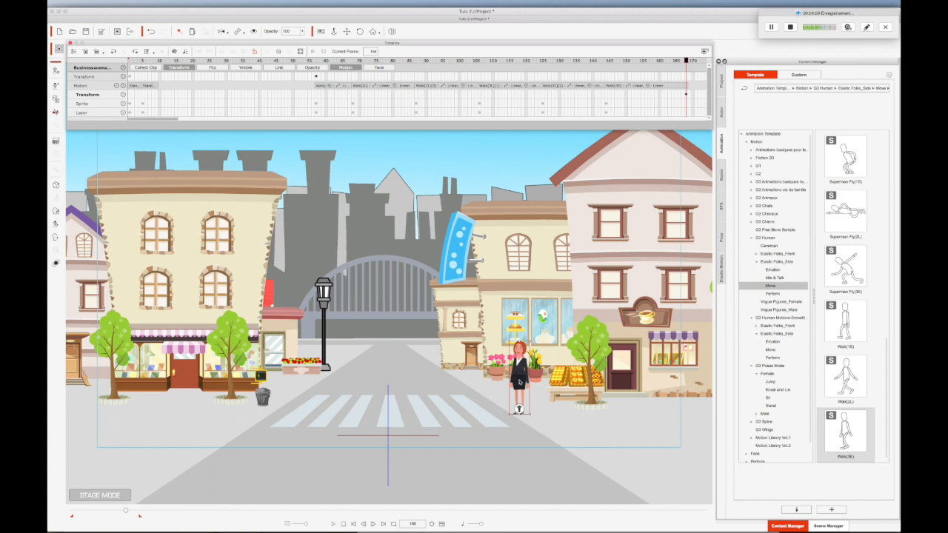
{"action": "left_click_drag", "start_coordinate": [516, 380], "coordinate": [251, 384]}
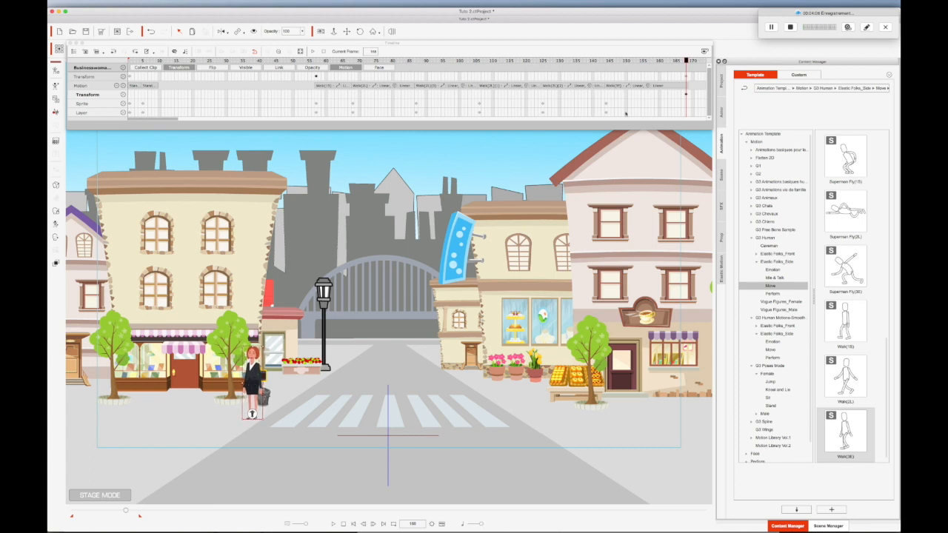
Play back the scene from about frame 9 to review the office lady's walk across the street.
{"action": "left_click_drag", "start_coordinate": [685, 60], "coordinate": [157, 77]}
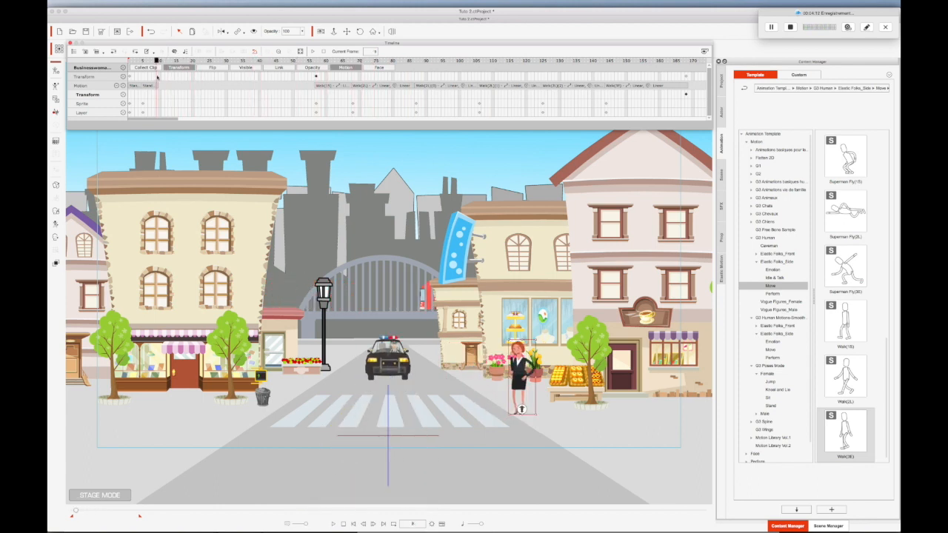
{"action": "key", "text": "space"}
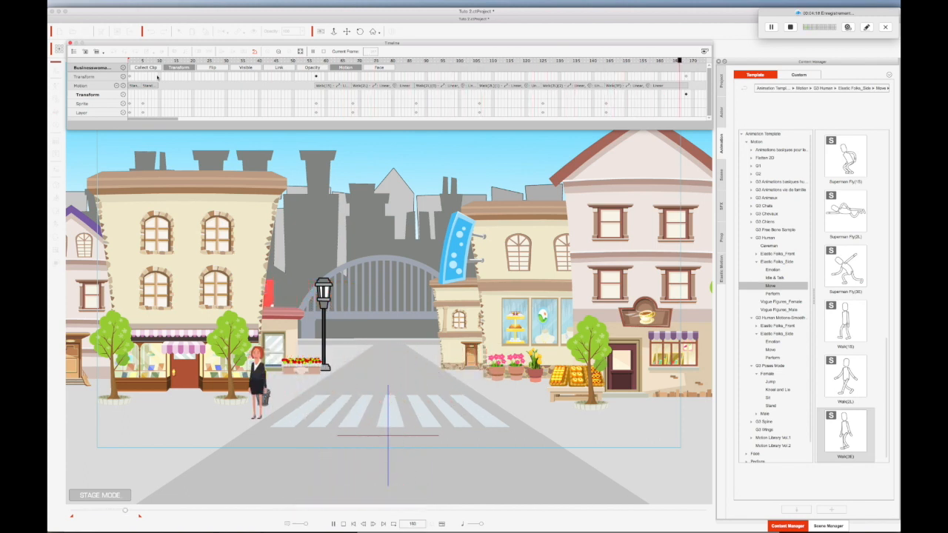
{"action": "key", "text": "space"}
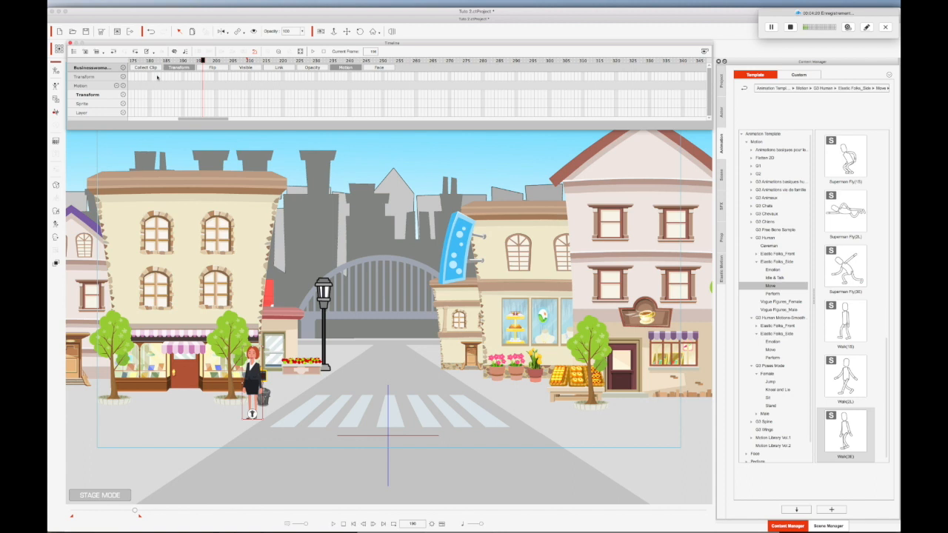
Delete the Walk(3E) clip from the end of the office lady's motion track.
{"action": "left_click_drag", "start_coordinate": [203, 61], "coordinate": [147, 65]}
{"action": "left_click_drag", "start_coordinate": [196, 118], "coordinate": [179, 121]}
{"action": "left_click_drag", "start_coordinate": [293, 60], "coordinate": [260, 72]}
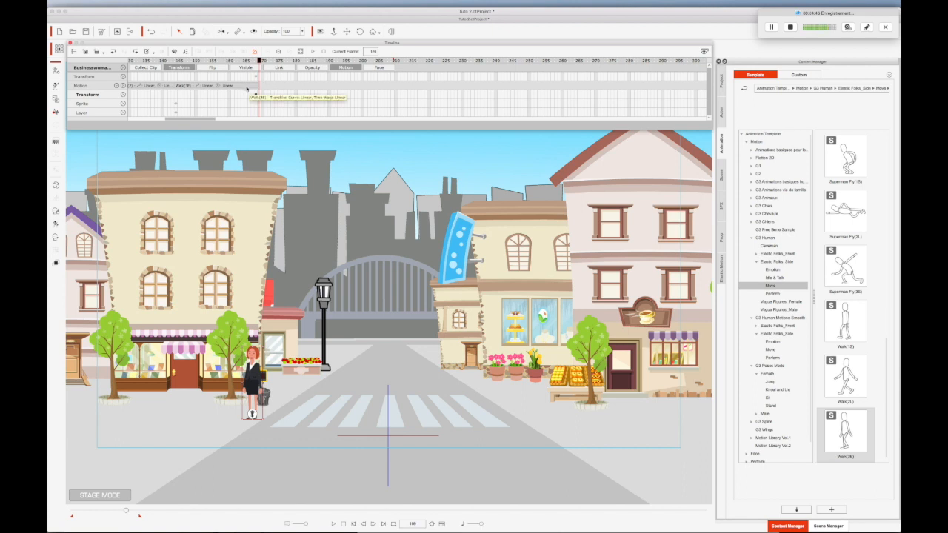
{"action": "left_click", "coordinate": [245, 85]}
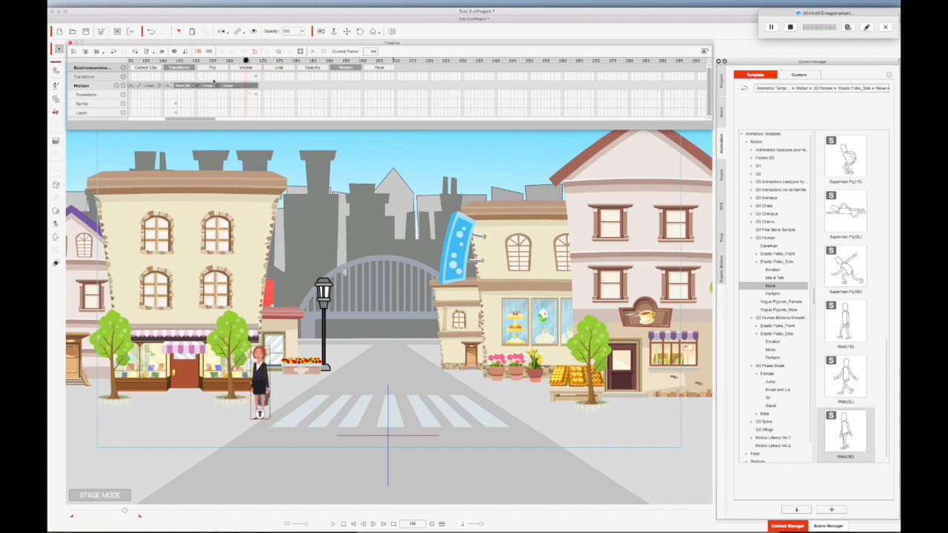
{"action": "left_click", "coordinate": [151, 86]}
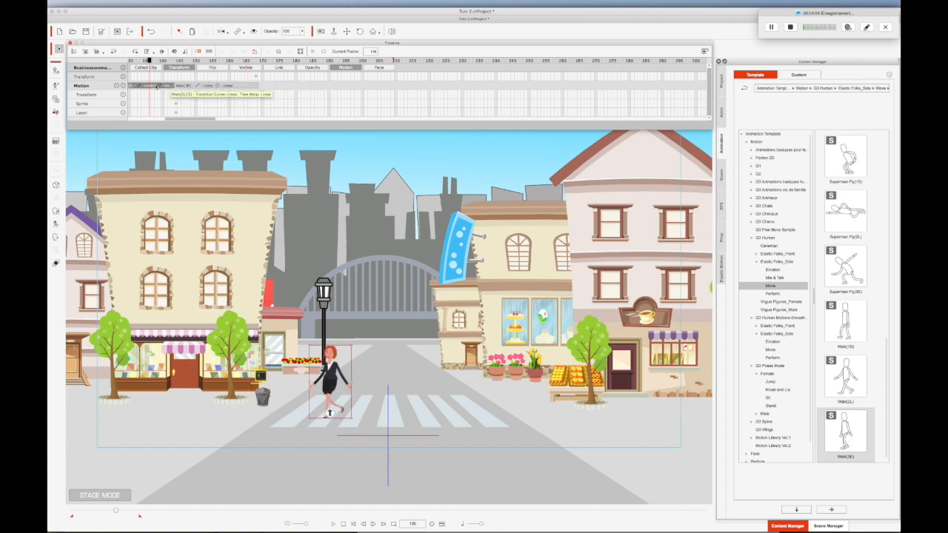
{"action": "left_click", "coordinate": [168, 67]}
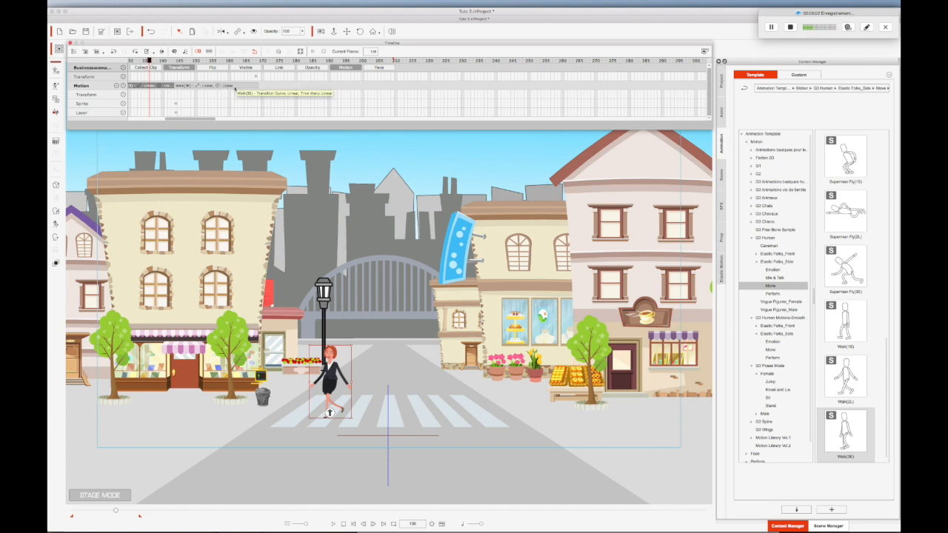
{"action": "left_click", "coordinate": [232, 86]}
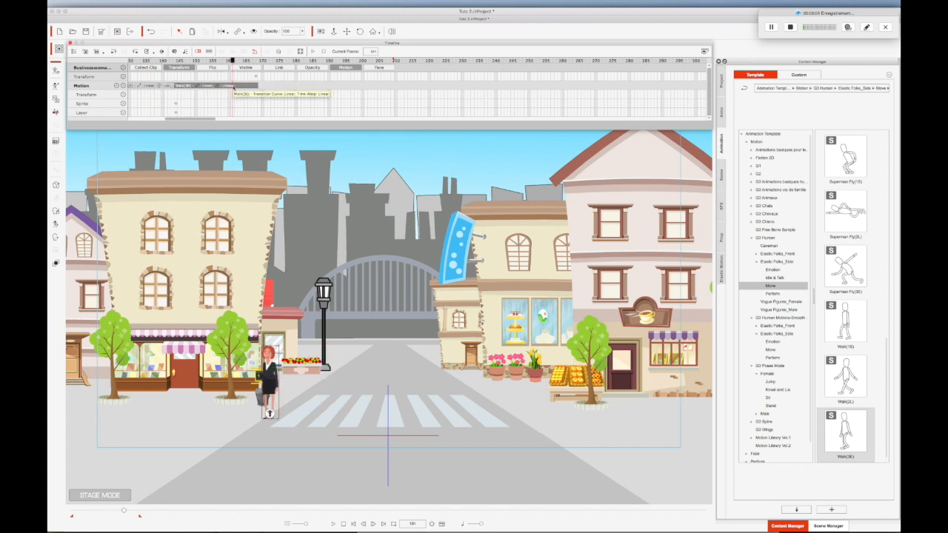
{"action": "key", "text": "Delete"}
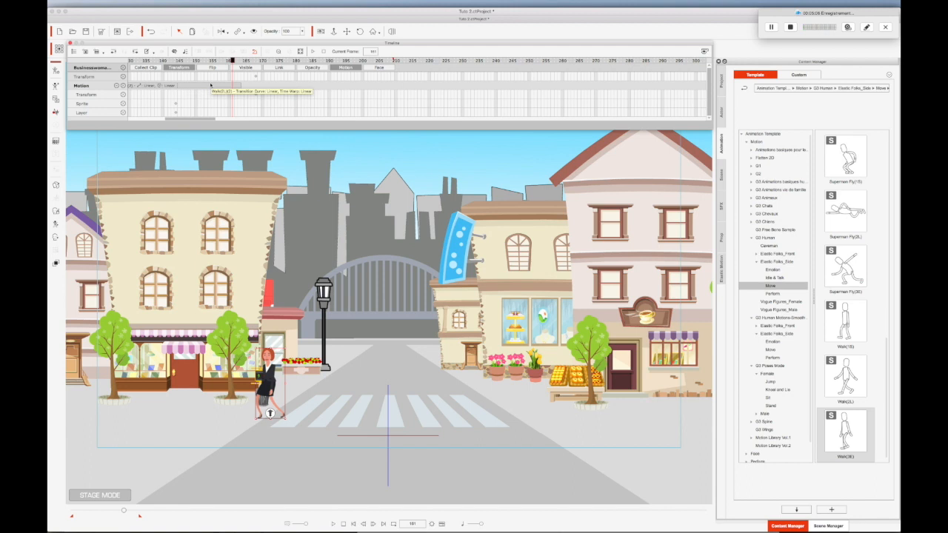
Adjust the length of the office lady's last Walk(2L) clip so that it ends at about frame 163.
{"action": "left_click_drag", "start_coordinate": [232, 60], "coordinate": [257, 72]}
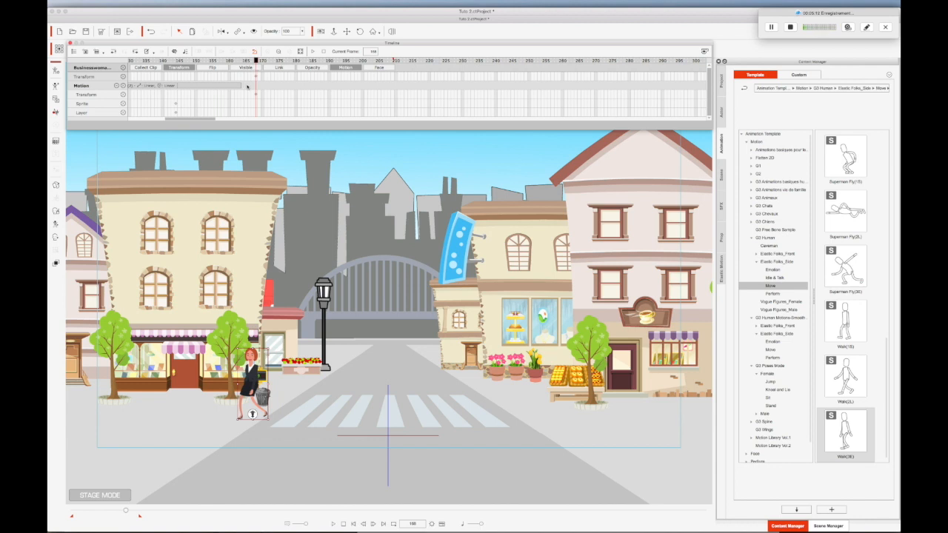
{"action": "left_click", "coordinate": [239, 85]}
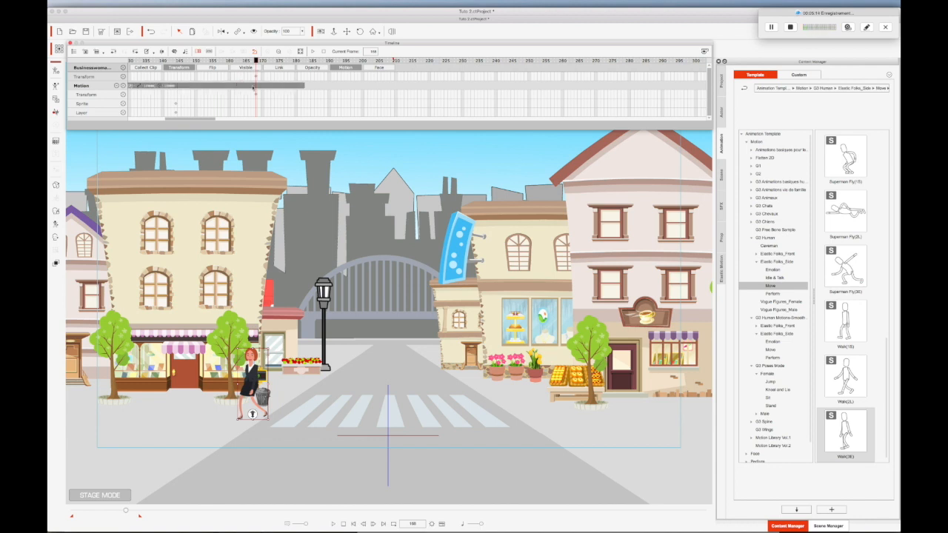
{"action": "left_click_drag", "start_coordinate": [256, 60], "coordinate": [287, 87]}
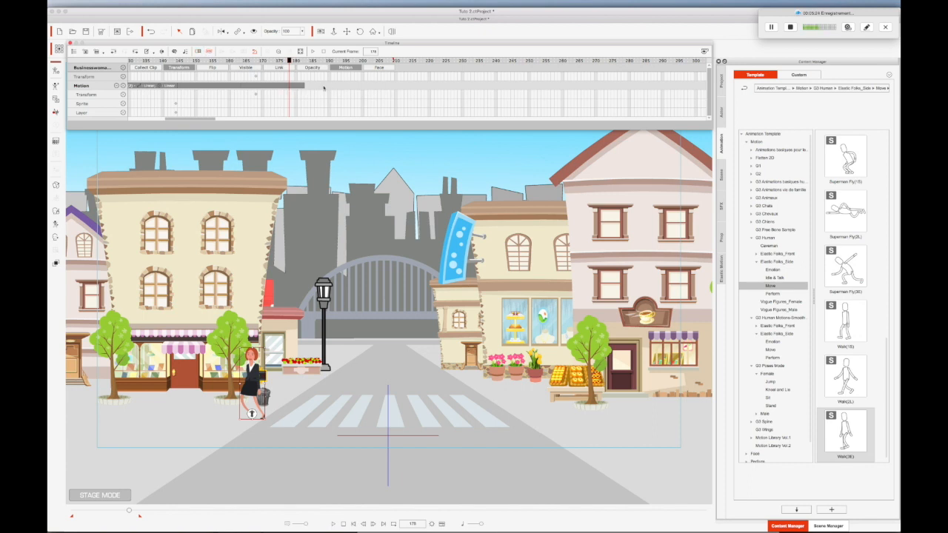
{"action": "left_click_drag", "start_coordinate": [302, 86], "coordinate": [255, 87]}
{"action": "left_click_drag", "start_coordinate": [290, 60], "coordinate": [264, 68]}
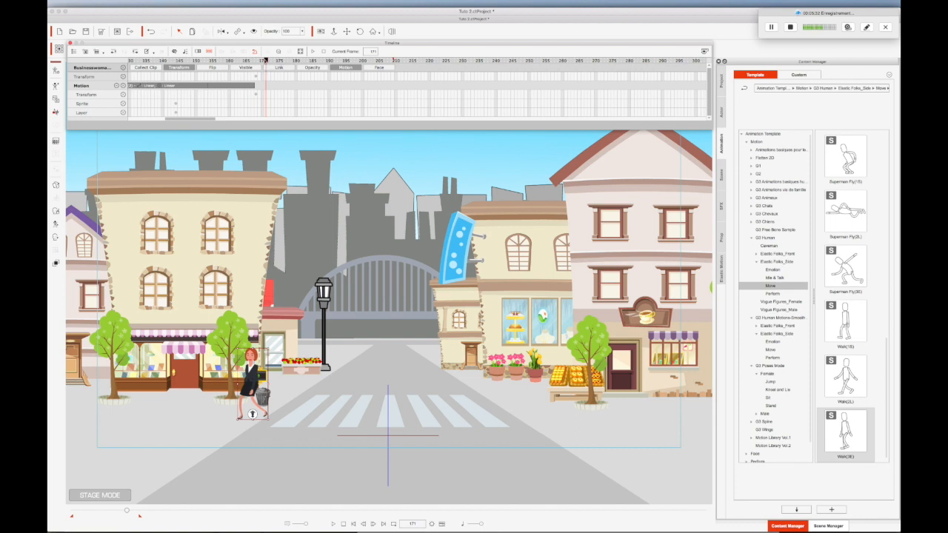
{"action": "left_click_drag", "start_coordinate": [252, 85], "coordinate": [240, 87]}
Apply the Walk(3E) motion at about frame 163, right after the last Walk(2L) clip, and play it through.
{"action": "left_click", "coordinate": [240, 62]}
{"action": "double_click", "coordinate": [851, 442]}
{"action": "key", "text": "space"}
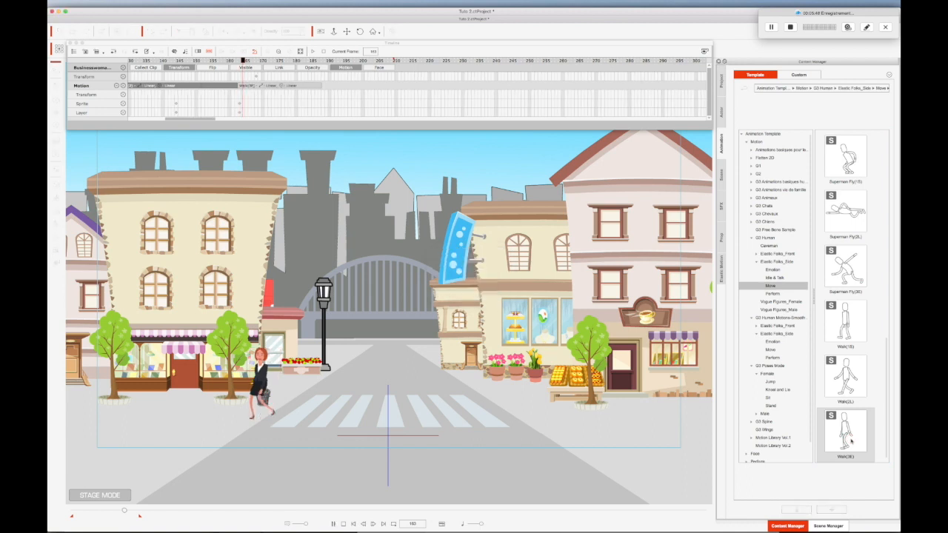
{"action": "key", "text": "space"}
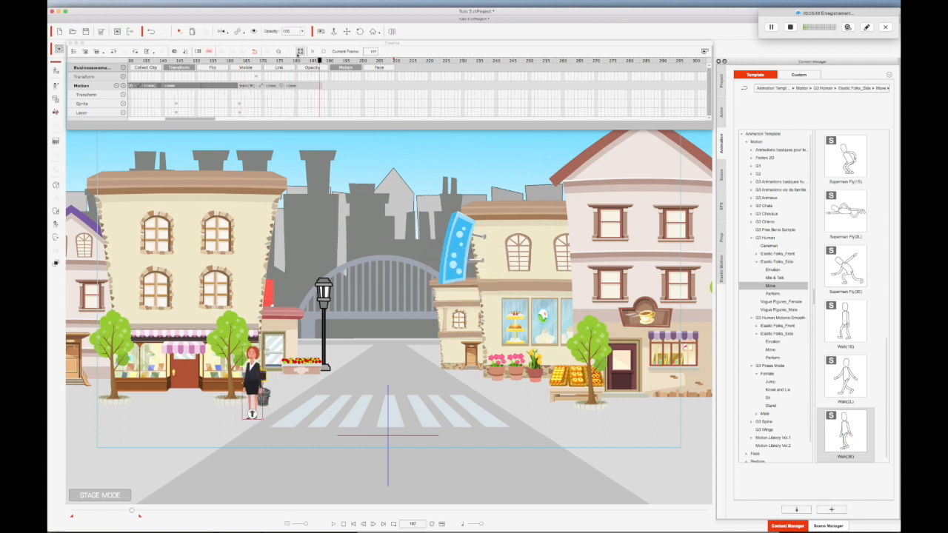
Play back the end of the office lady's walk, and replay the whole scene from frame 1.
{"action": "left_click_drag", "start_coordinate": [320, 61], "coordinate": [185, 77]}
{"action": "key", "text": "space"}
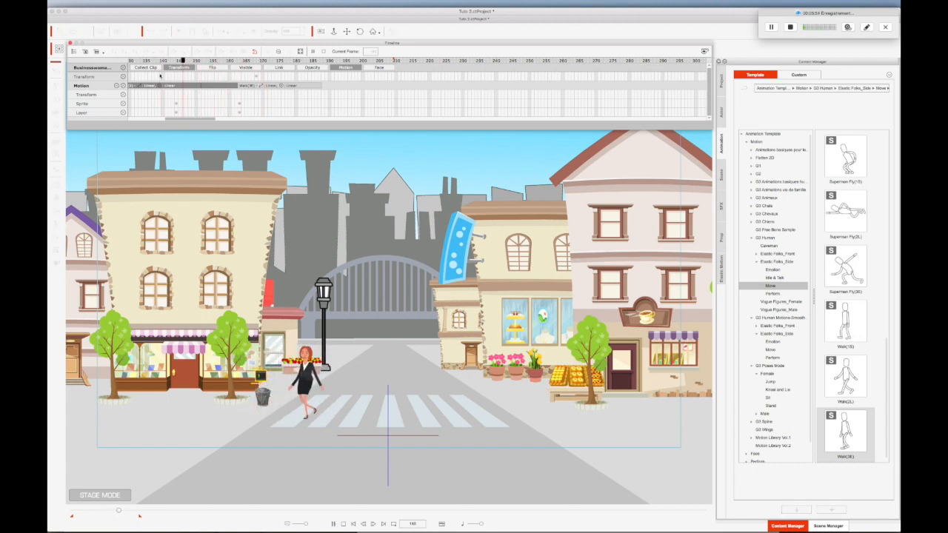
{"action": "key", "text": "space"}
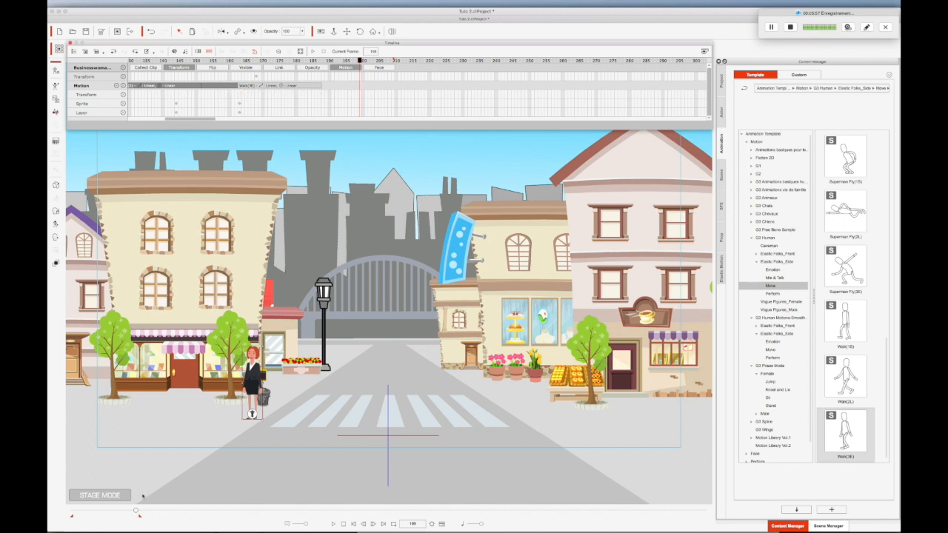
{"action": "left_click_drag", "start_coordinate": [136, 510], "coordinate": [47, 511]}
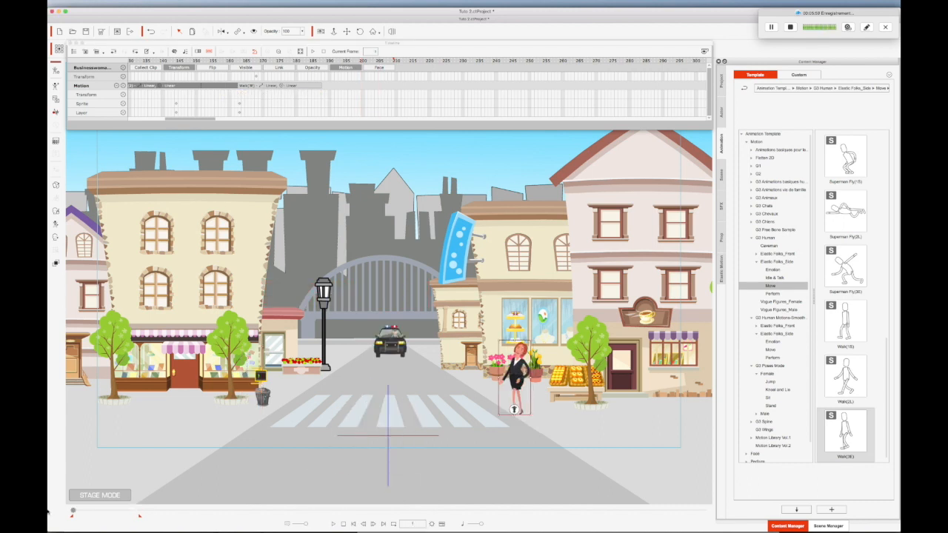
{"action": "key", "text": "space"}
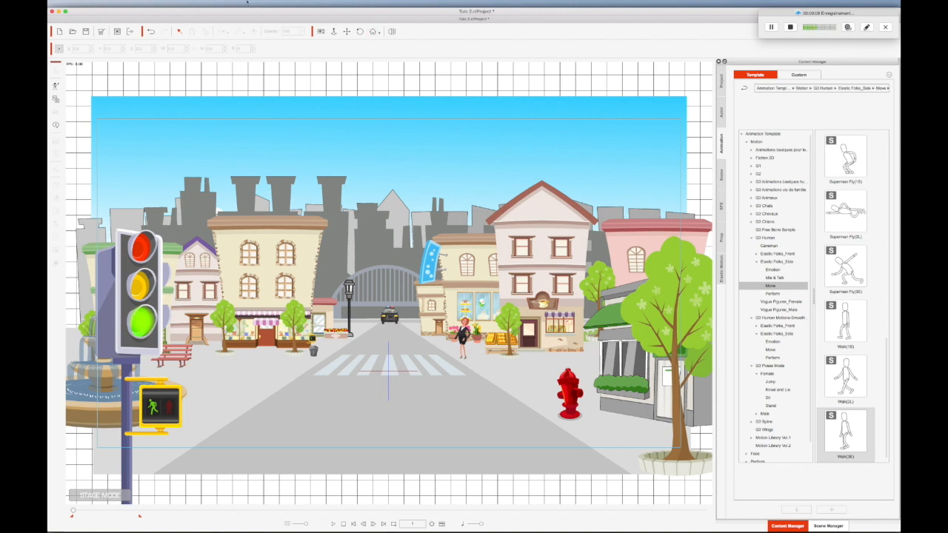
Open the video render settings and check the frame size options, keeping HD 1080p(1920x1080).
{"action": "left_click", "coordinate": [252, 4]}
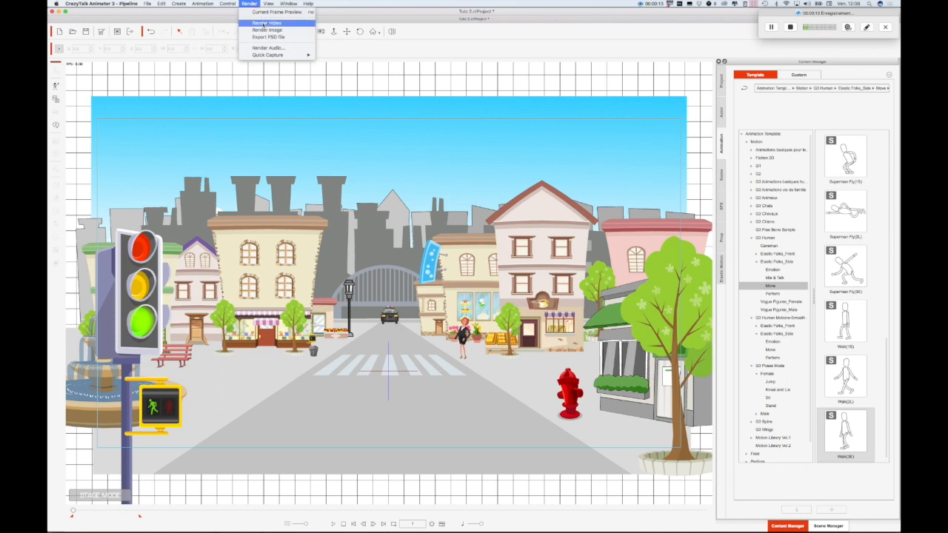
{"action": "left_click", "coordinate": [264, 23]}
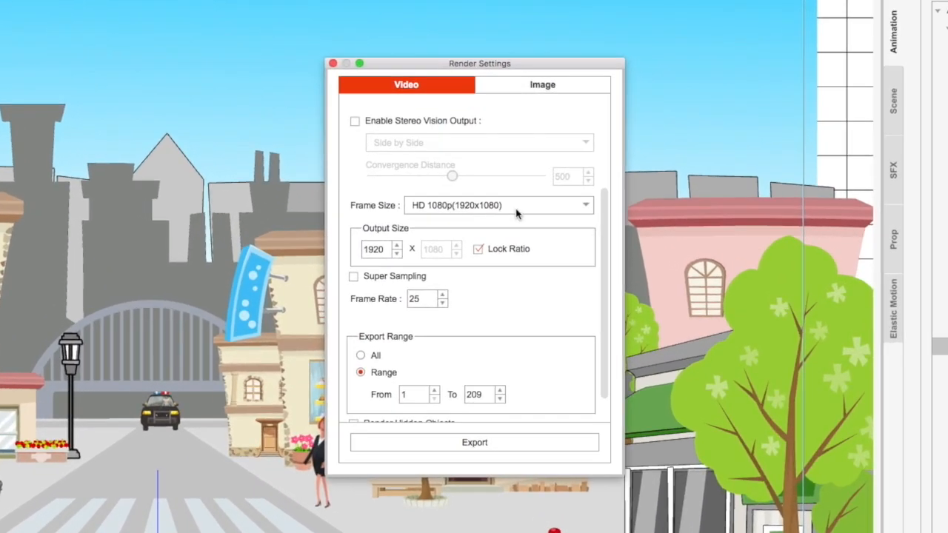
{"action": "left_click", "coordinate": [513, 216]}
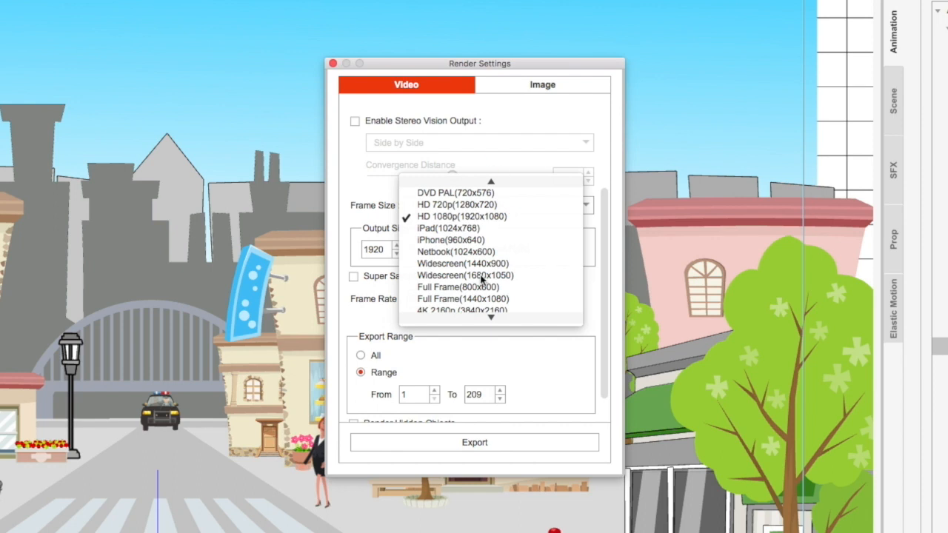
{"action": "left_click", "coordinate": [537, 164]}
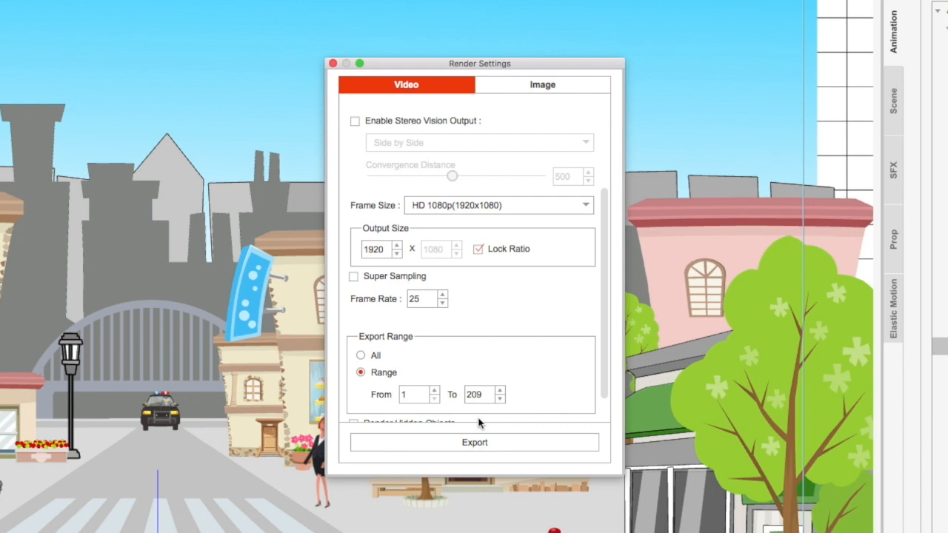
Export the video under the name "La ville" in the TUTO folder.
{"action": "left_click", "coordinate": [476, 446]}
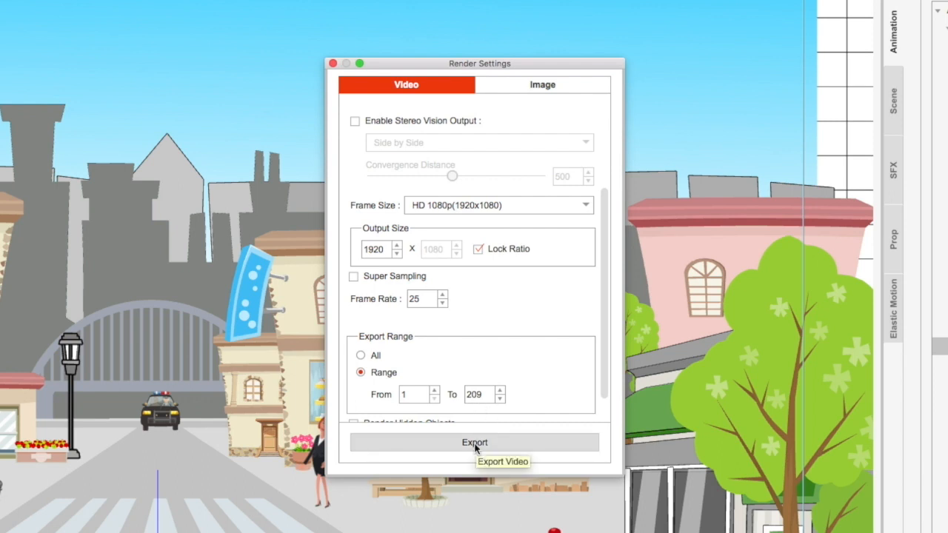
{"action": "left_click", "coordinate": [475, 443]}
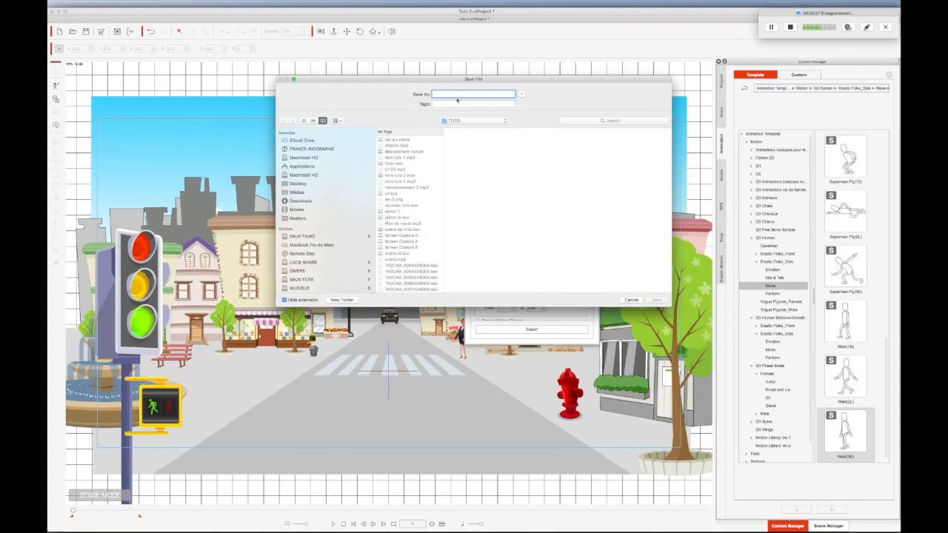
{"action": "type", "text": "La ville"}
{"action": "left_click", "coordinate": [657, 301]}
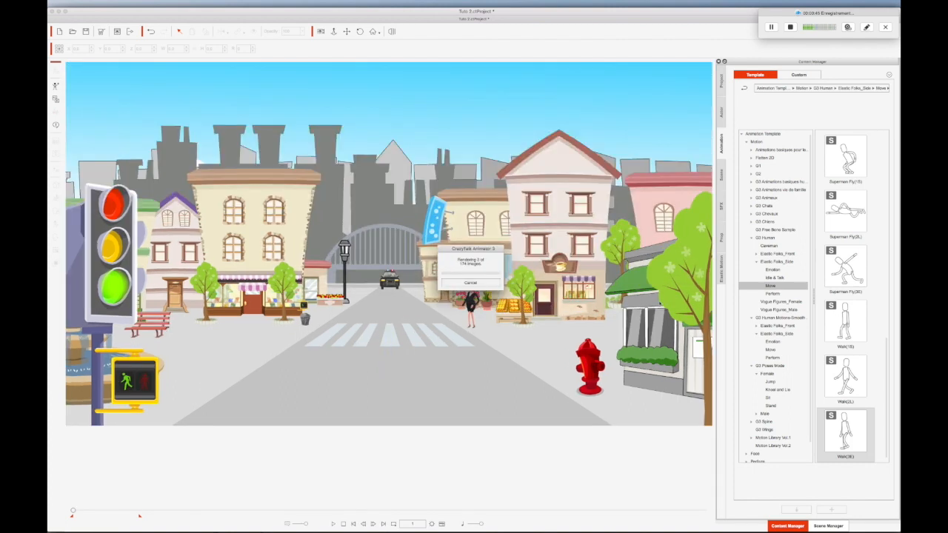
Open the exported video in QuickTime Player, enlarge its window and play it.
{"action": "left_click", "coordinate": [771, 27]}
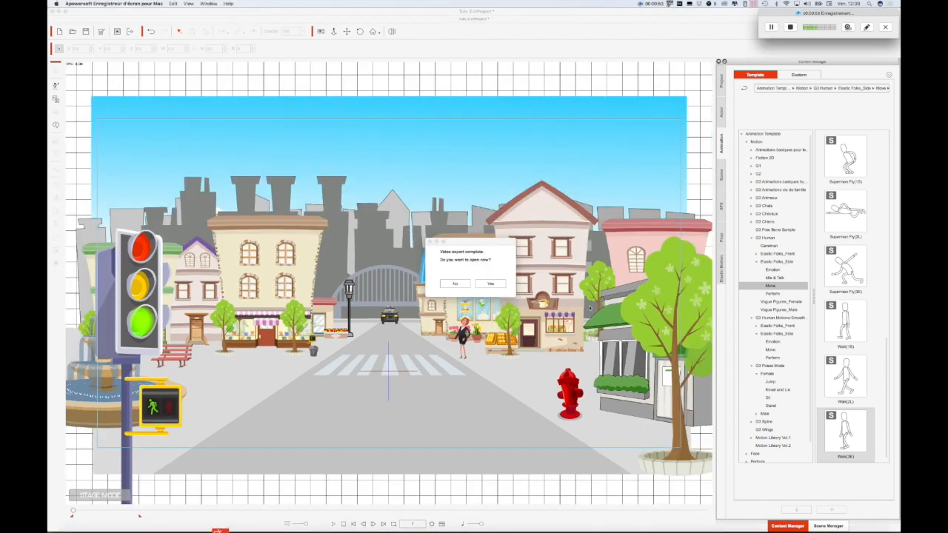
{"action": "left_click", "coordinate": [490, 284]}
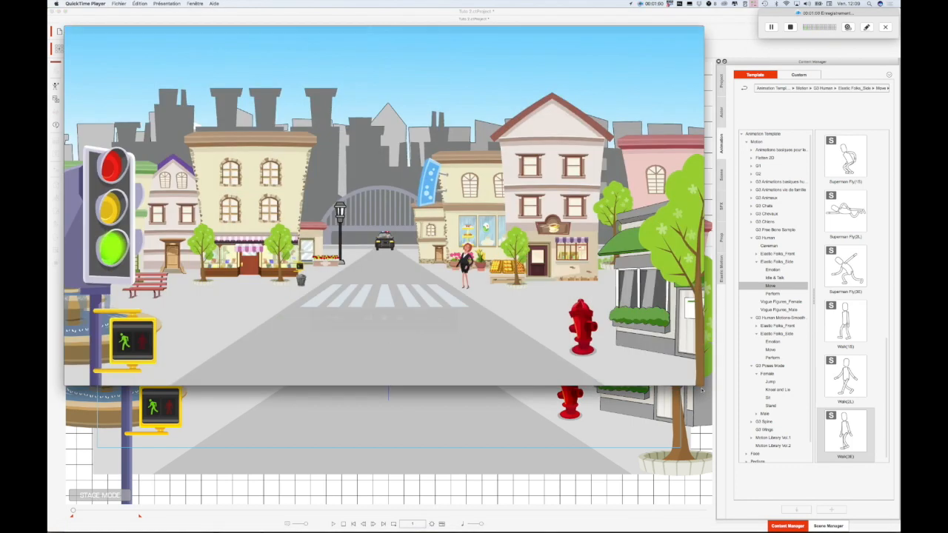
{"action": "left_click_drag", "start_coordinate": [700, 385], "coordinate": [873, 501]}
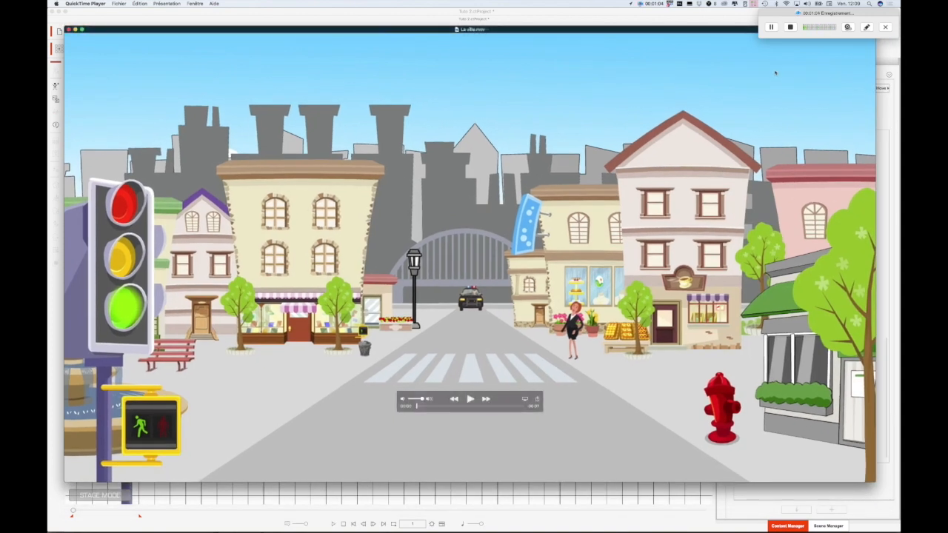
{"action": "left_click", "coordinate": [469, 399]}
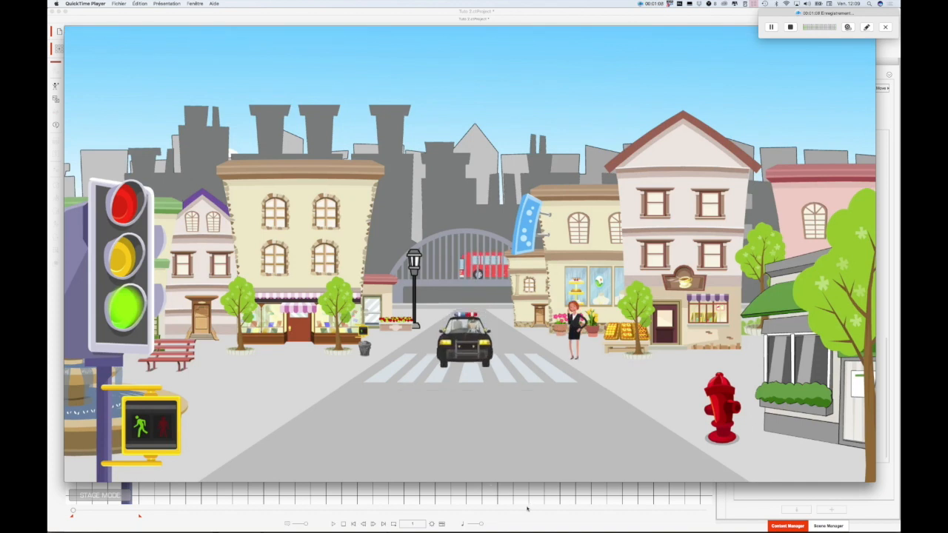